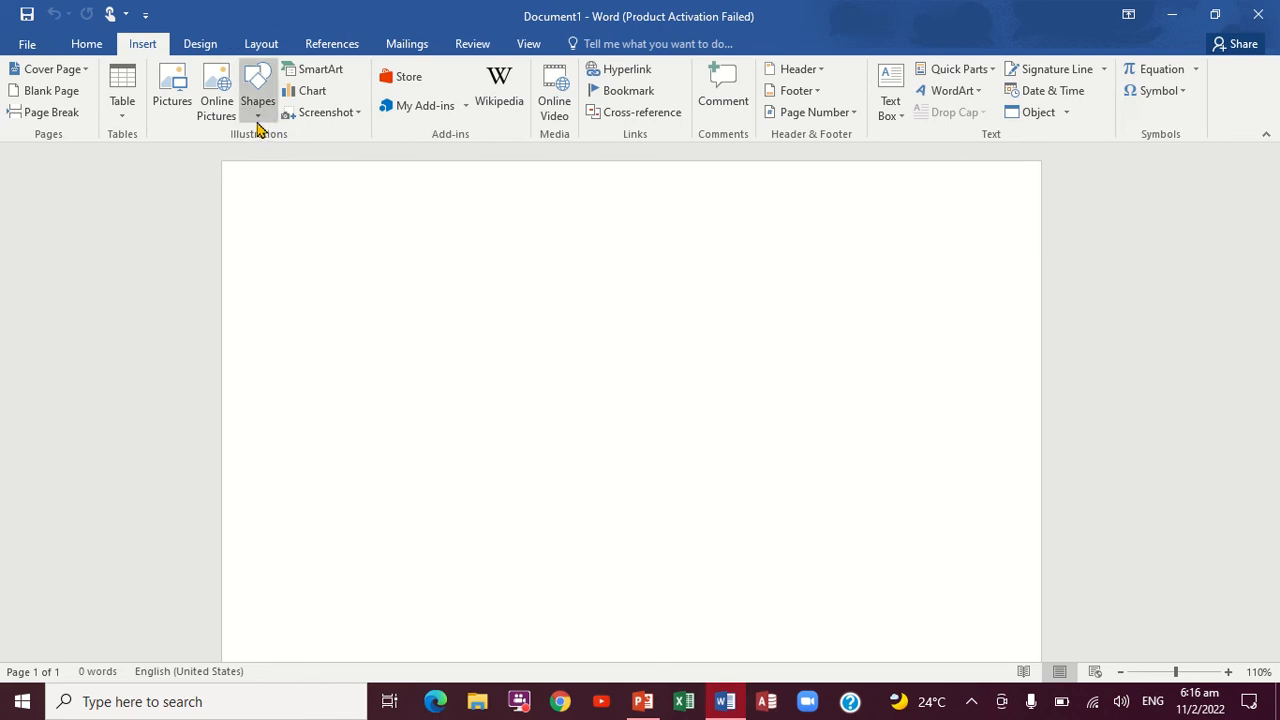
Step: Draw a rectangle about 2.6 cm high and 3.4 cm wide in the upper part of the page
left_click(258, 120)
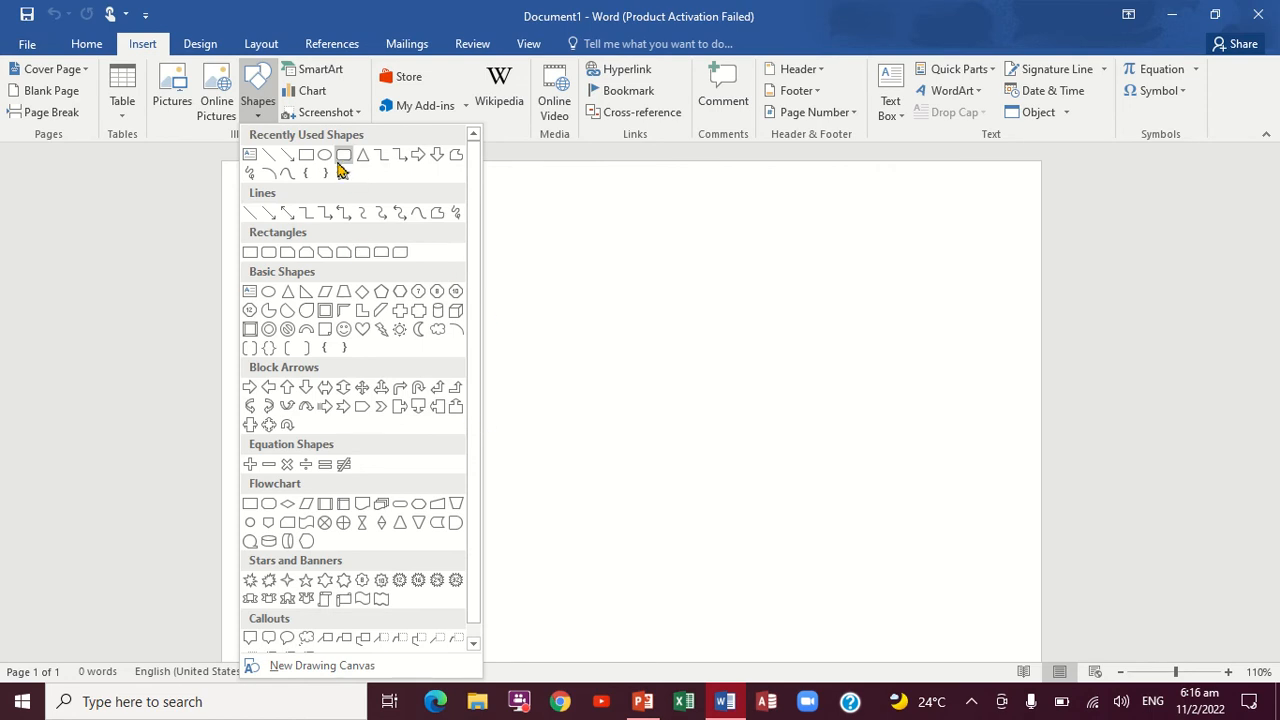
left_click(307, 155)
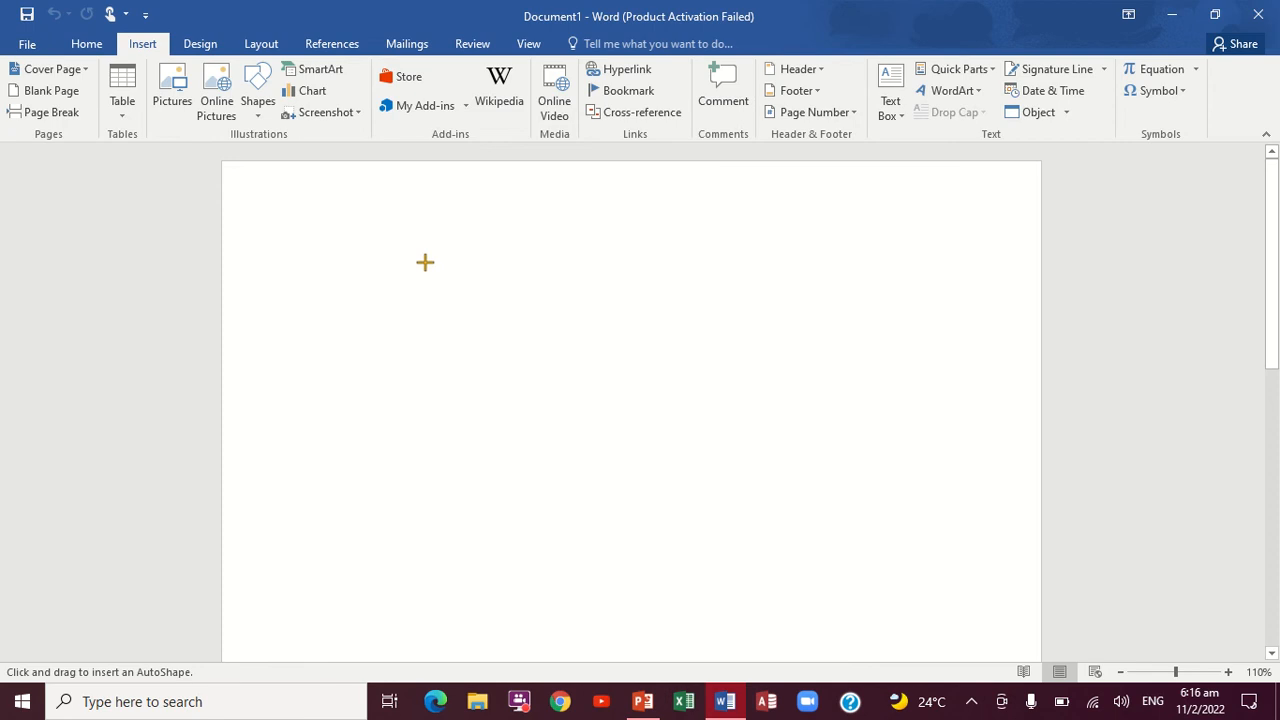
left_click_drag(424, 262, 558, 364)
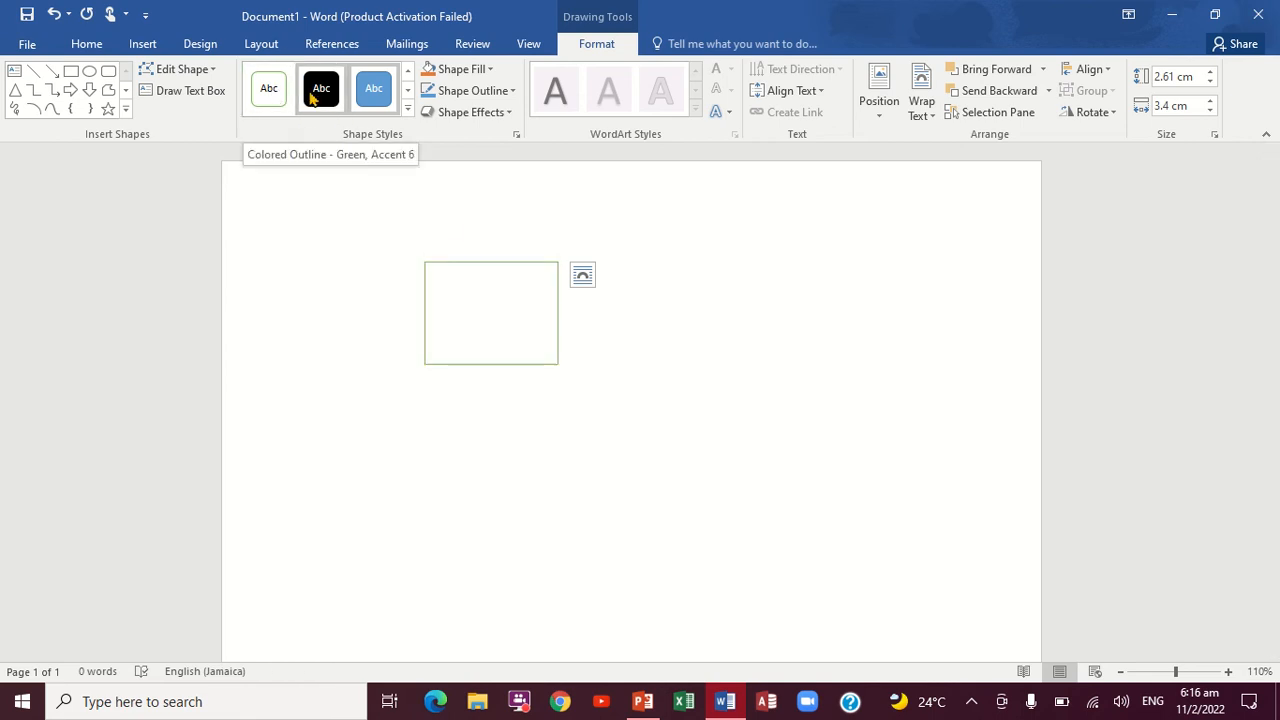
Step: Move the rectangle toward the page's right side and apply the theme style with a black outline and white fill
left_click(408, 112)
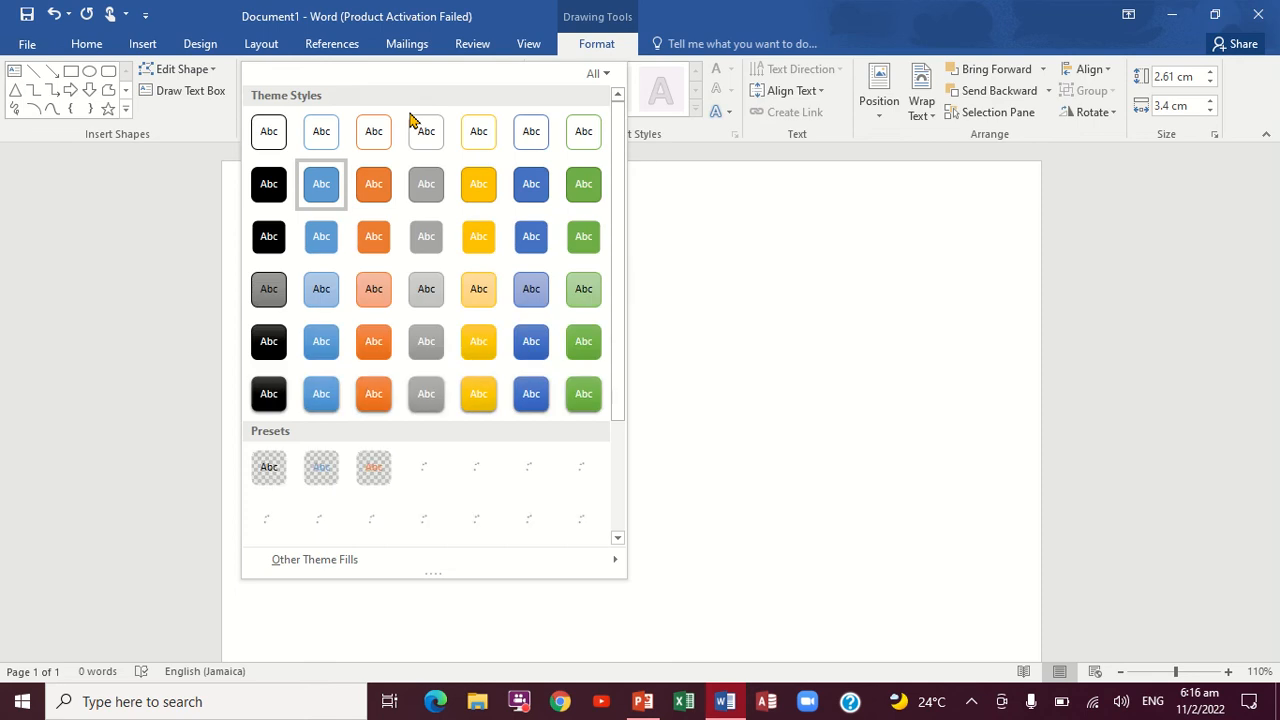
left_click(703, 269)
left_click_drag(514, 306, 906, 354)
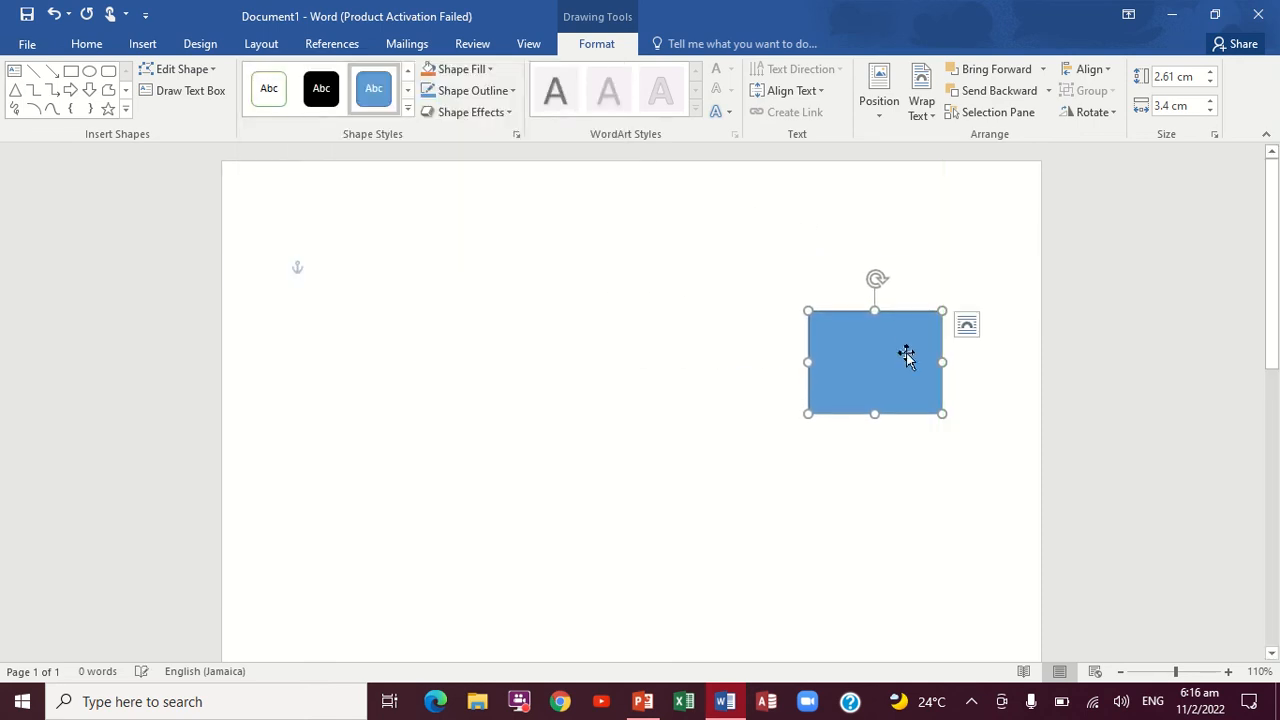
left_click(408, 113)
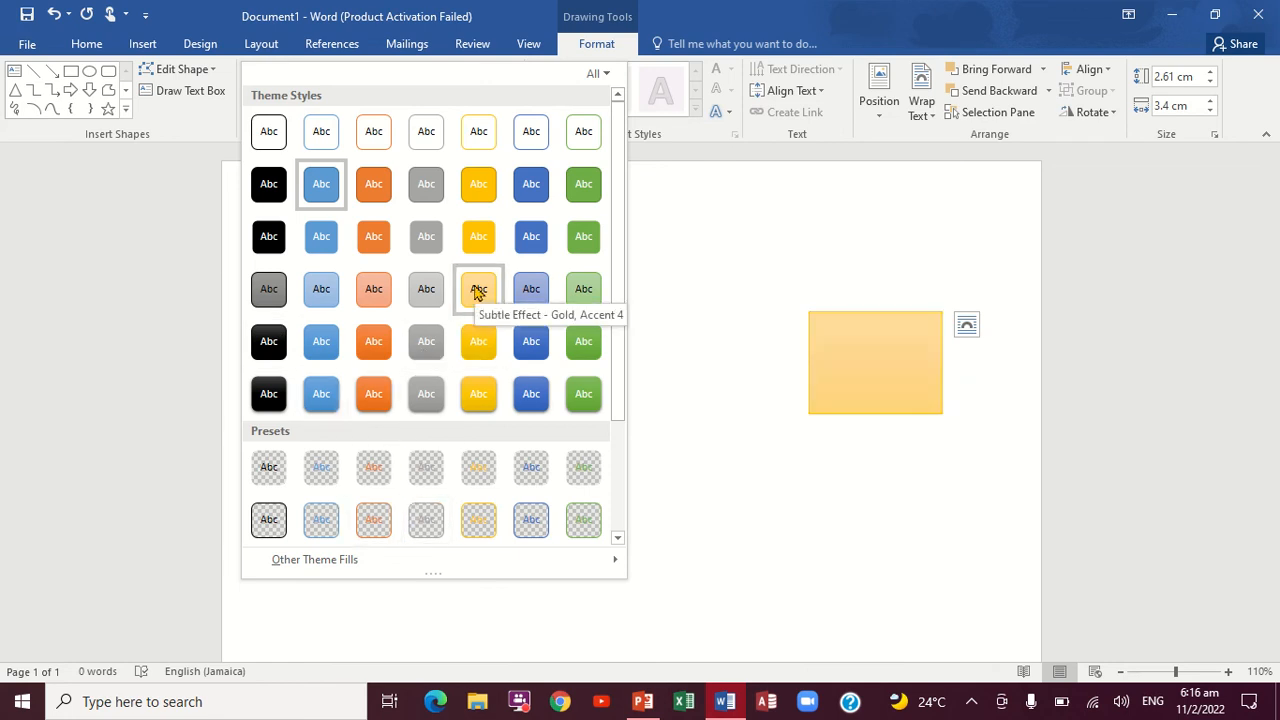
left_click(281, 150)
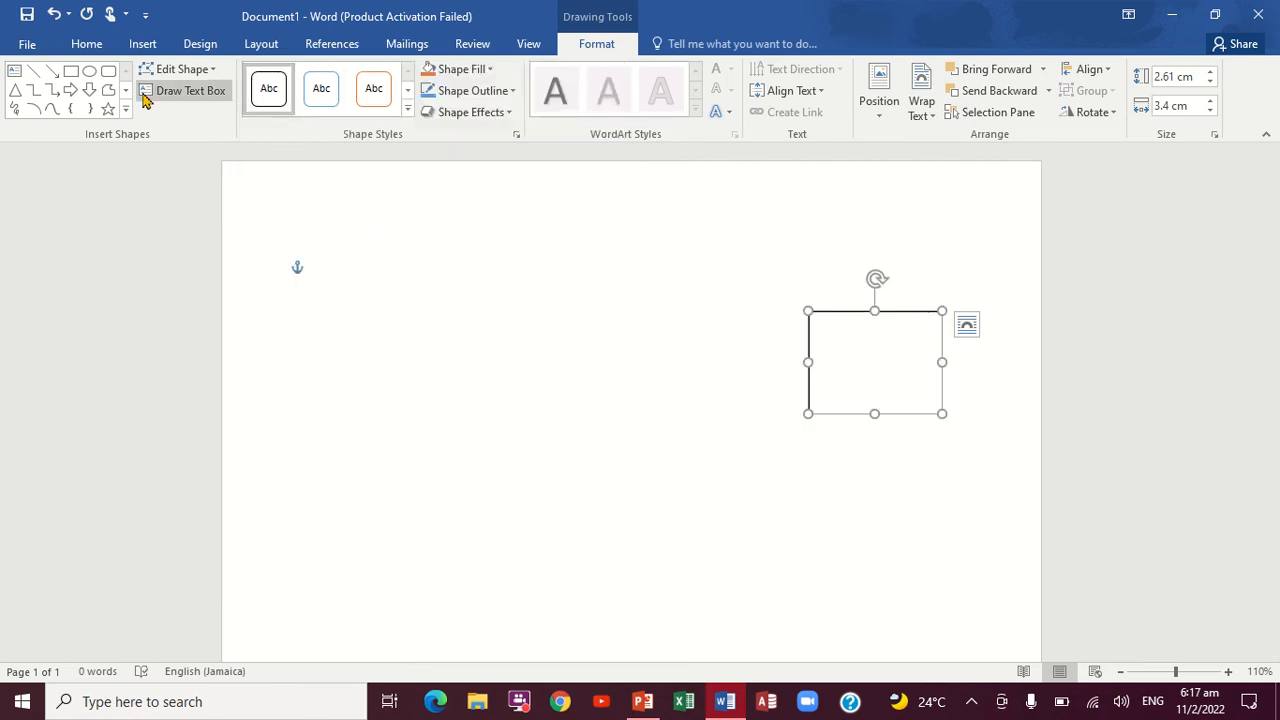
Step: Draw a circle about 4.5 cm high and 4.3 cm wide on the left part of the page
left_click(88, 76)
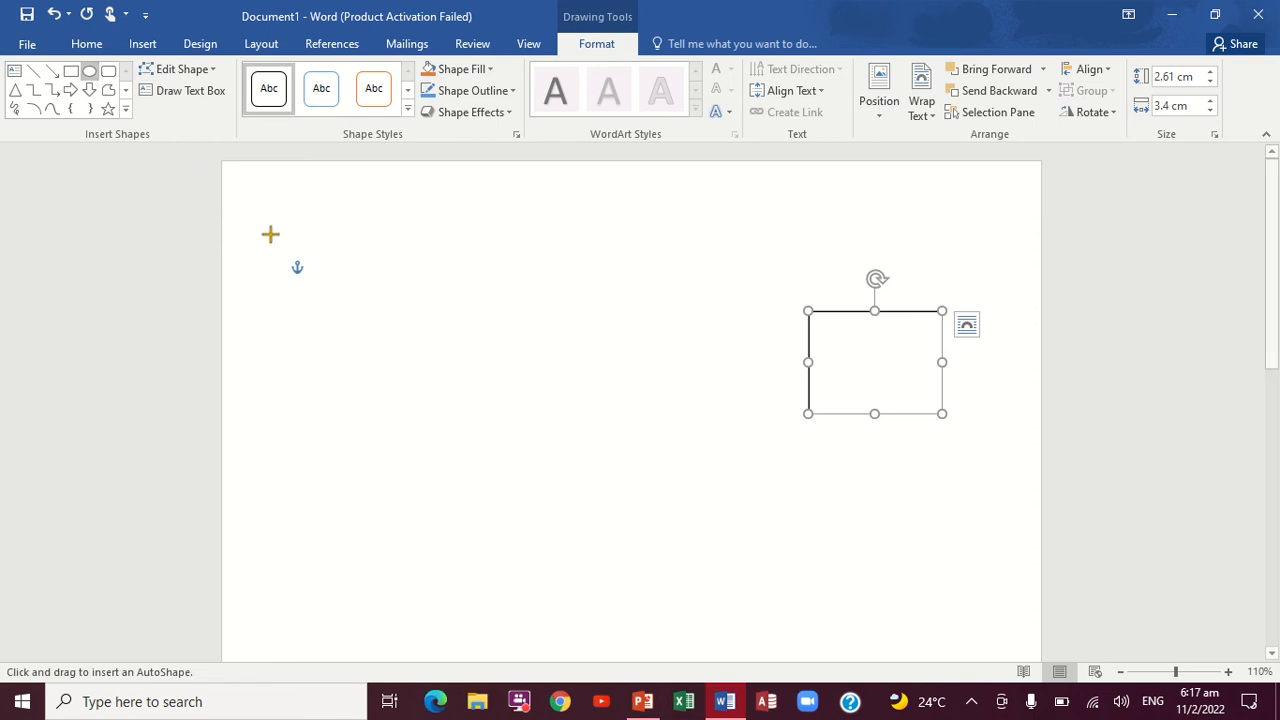
left_click_drag(290, 245, 457, 420)
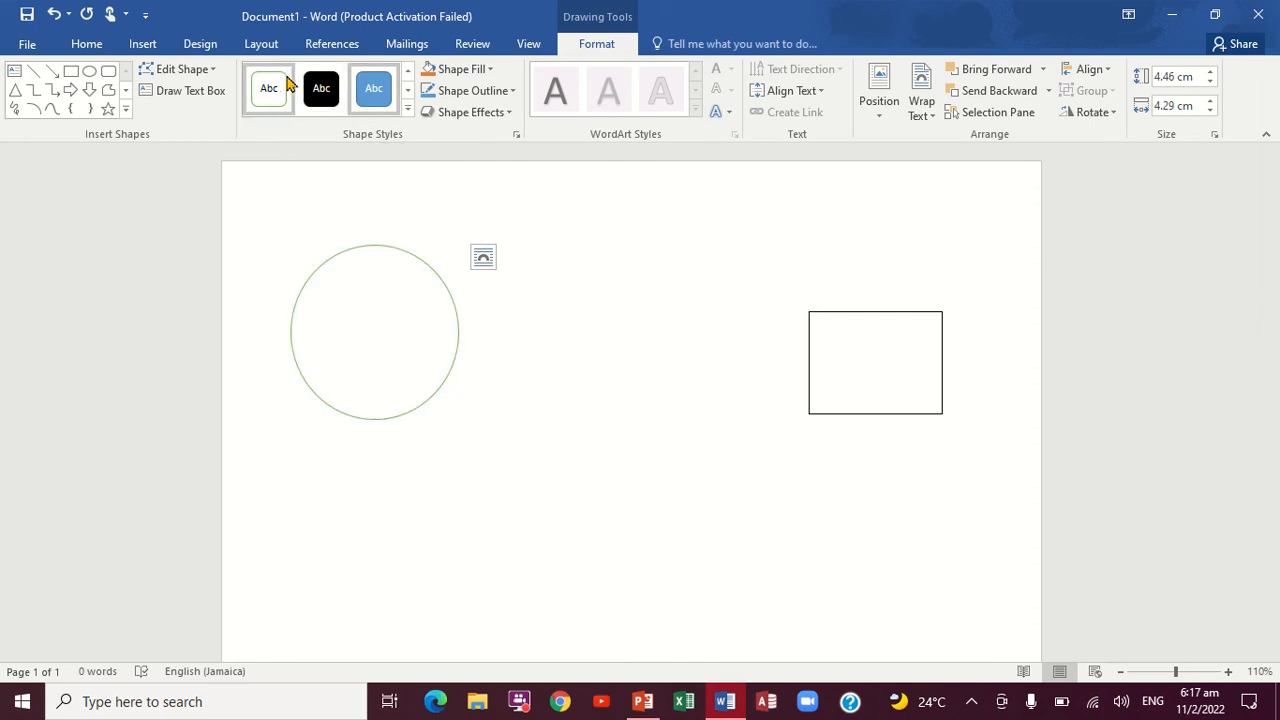
left_click(407, 111)
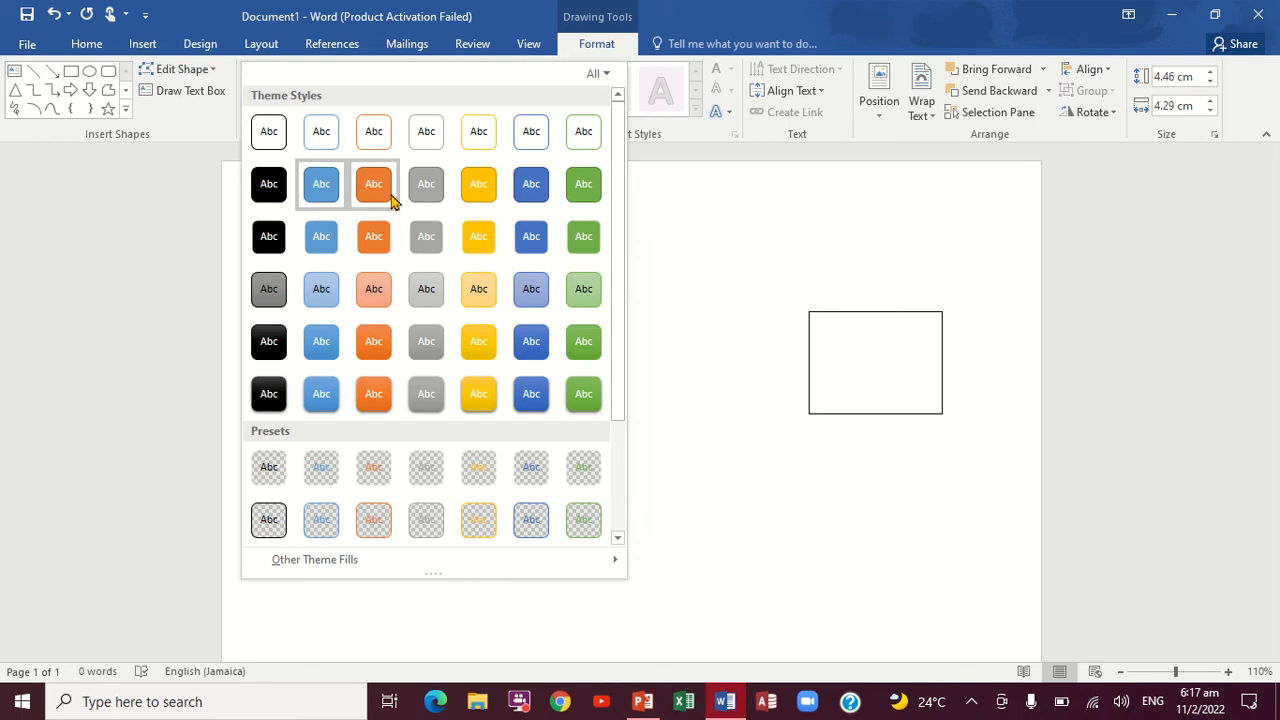
left_click(671, 260)
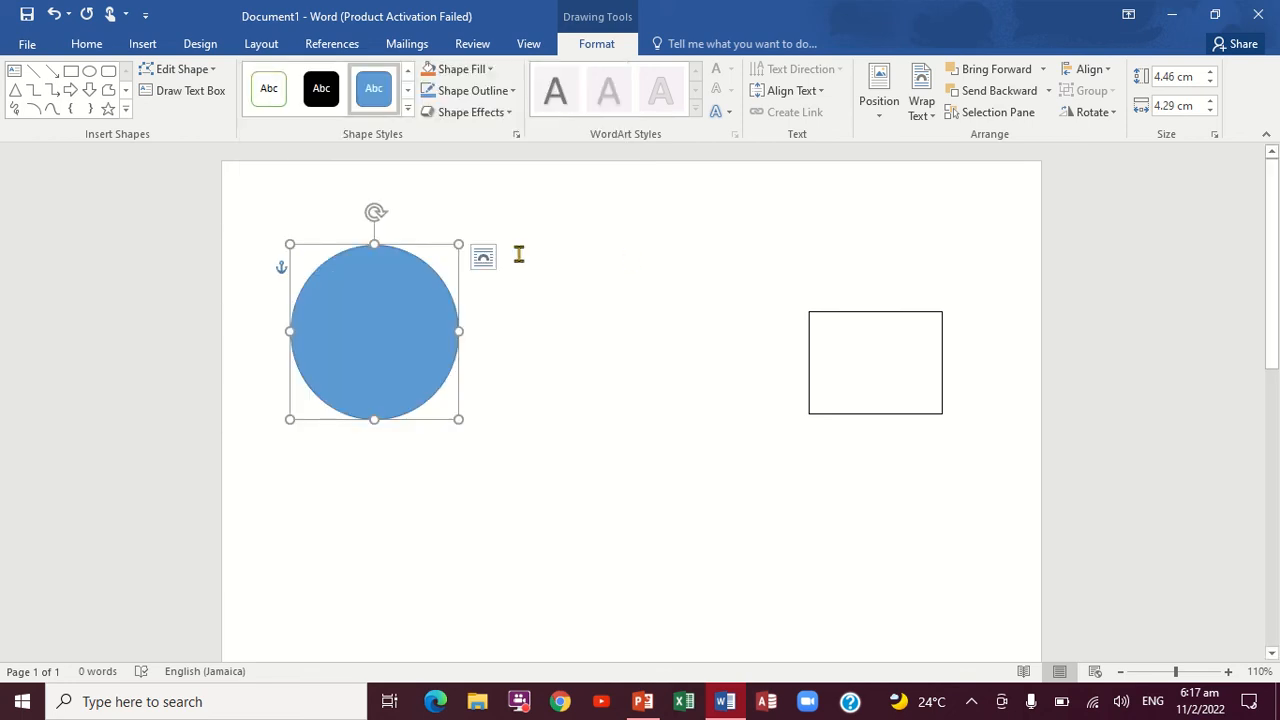
Step: Copy the blue circle and paste it into the document as a picture
right_click(370, 289)
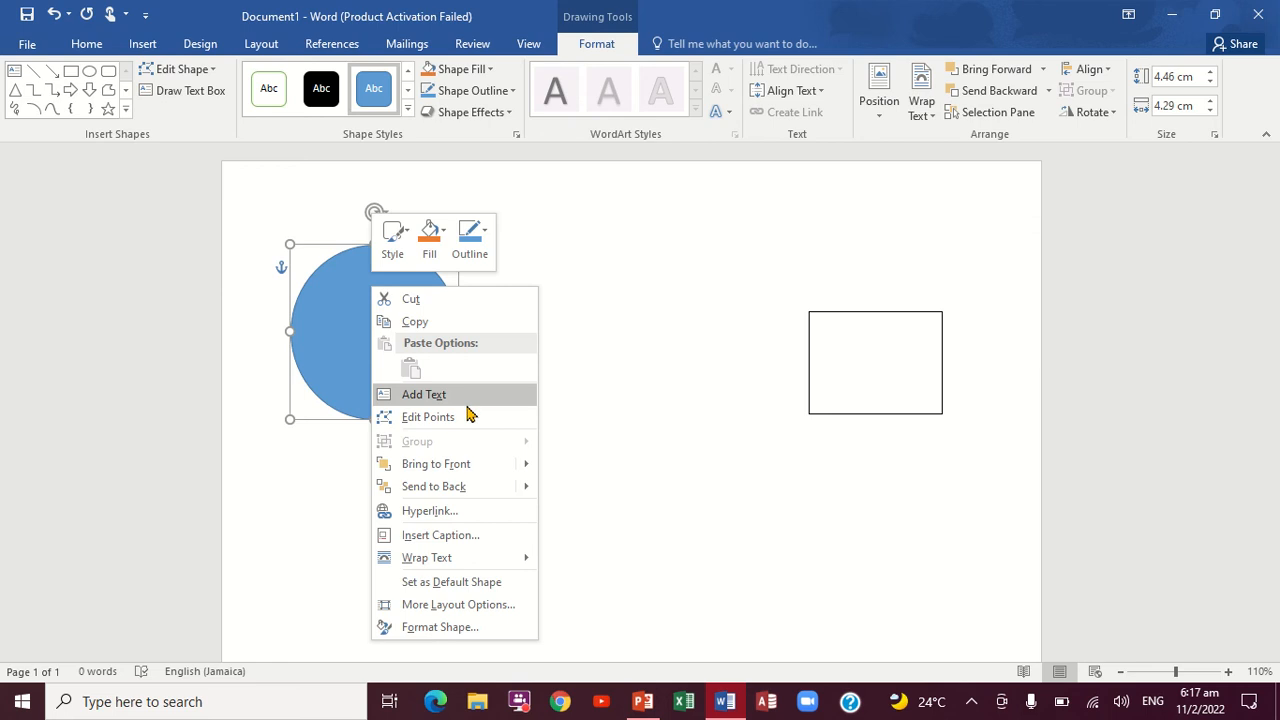
left_click(440, 322)
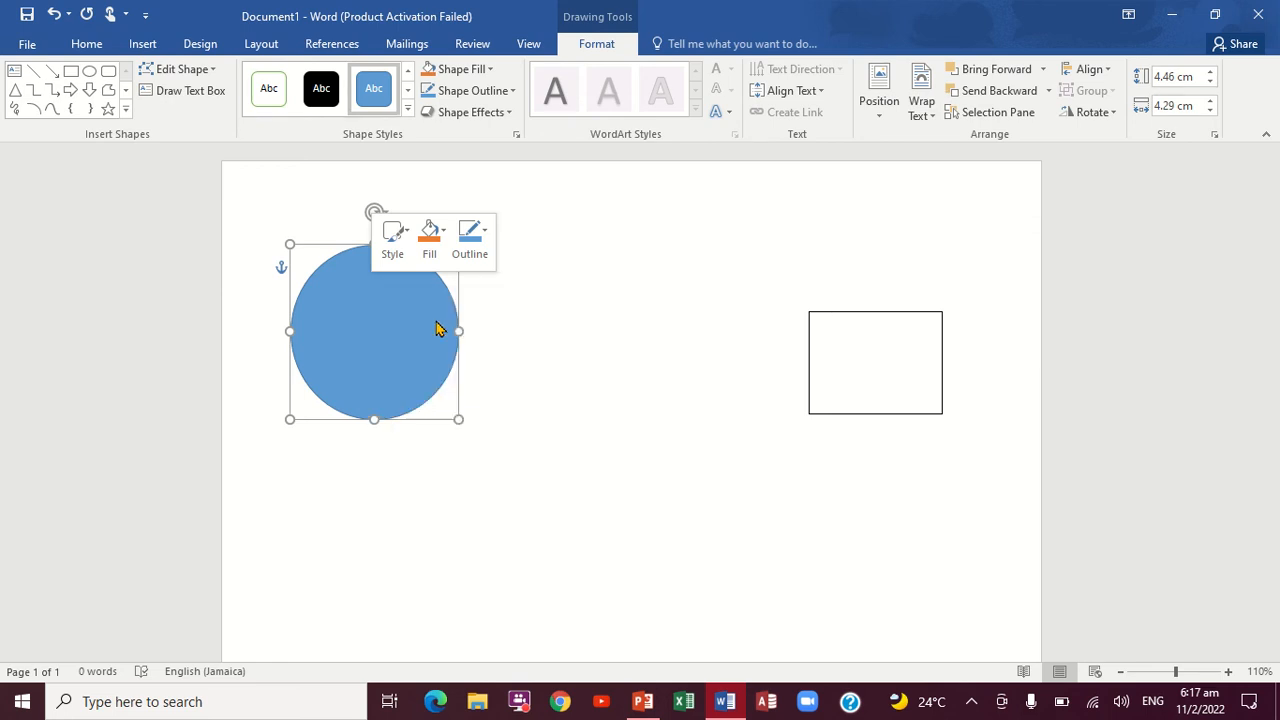
right_click(567, 252)
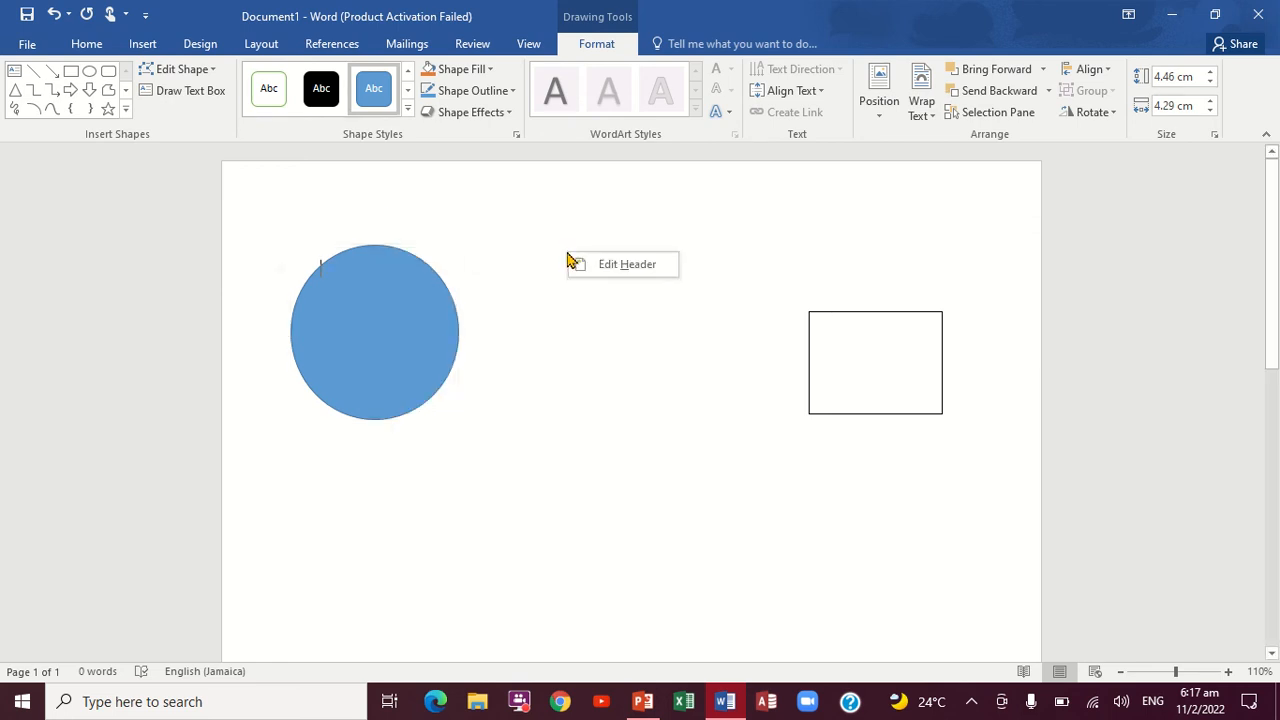
left_click(558, 374)
right_click(558, 374)
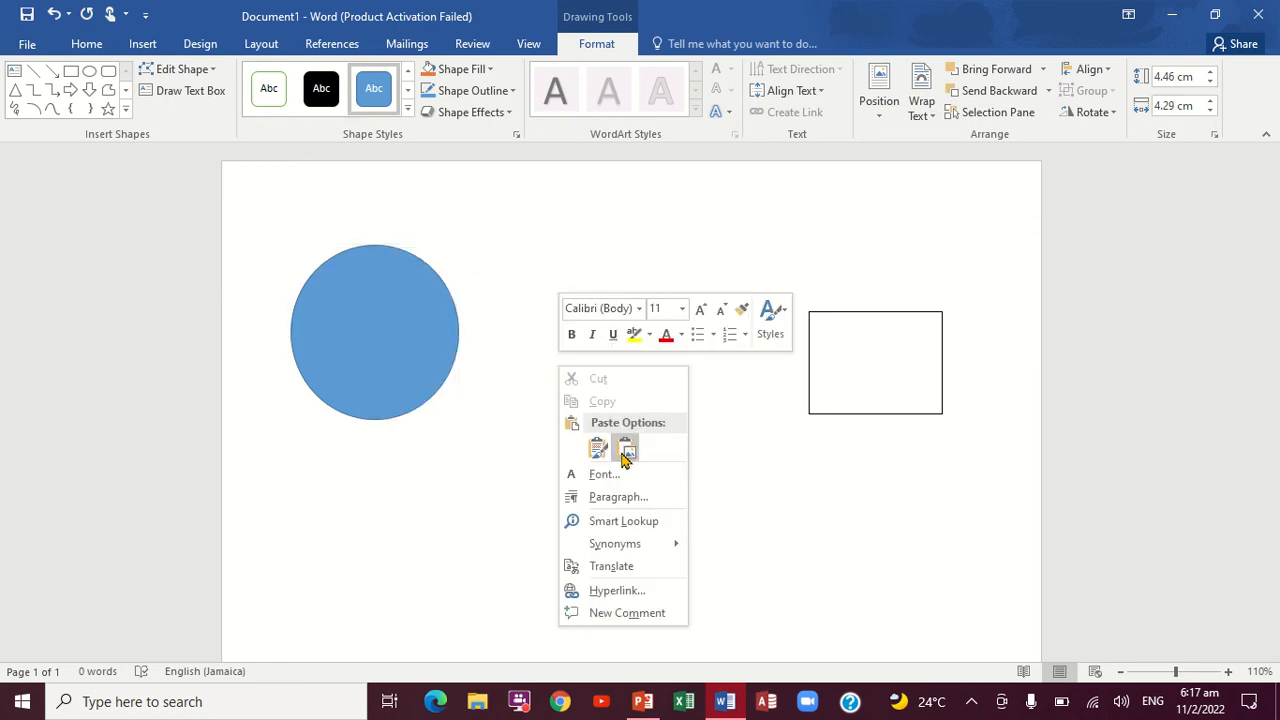
left_click(625, 452)
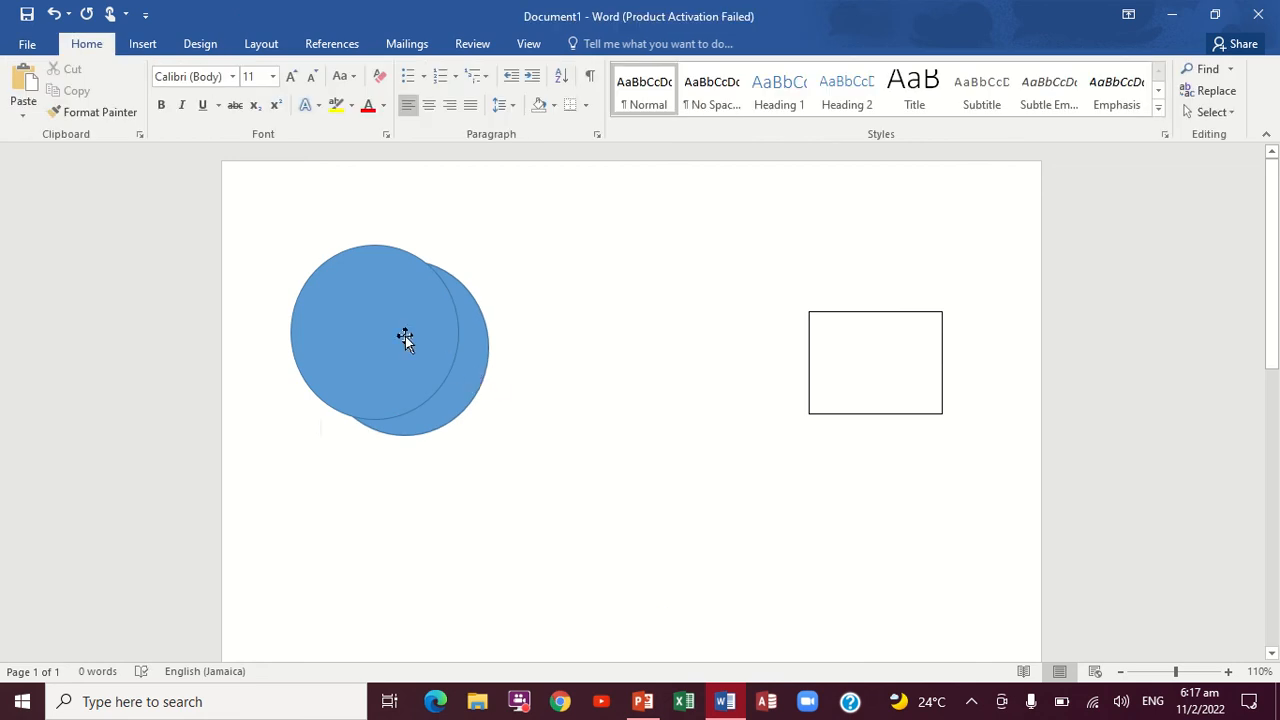
Step: Move the original circle off the pasted copy and place it directly beside the copy's right edge
left_click_drag(404, 338, 643, 366)
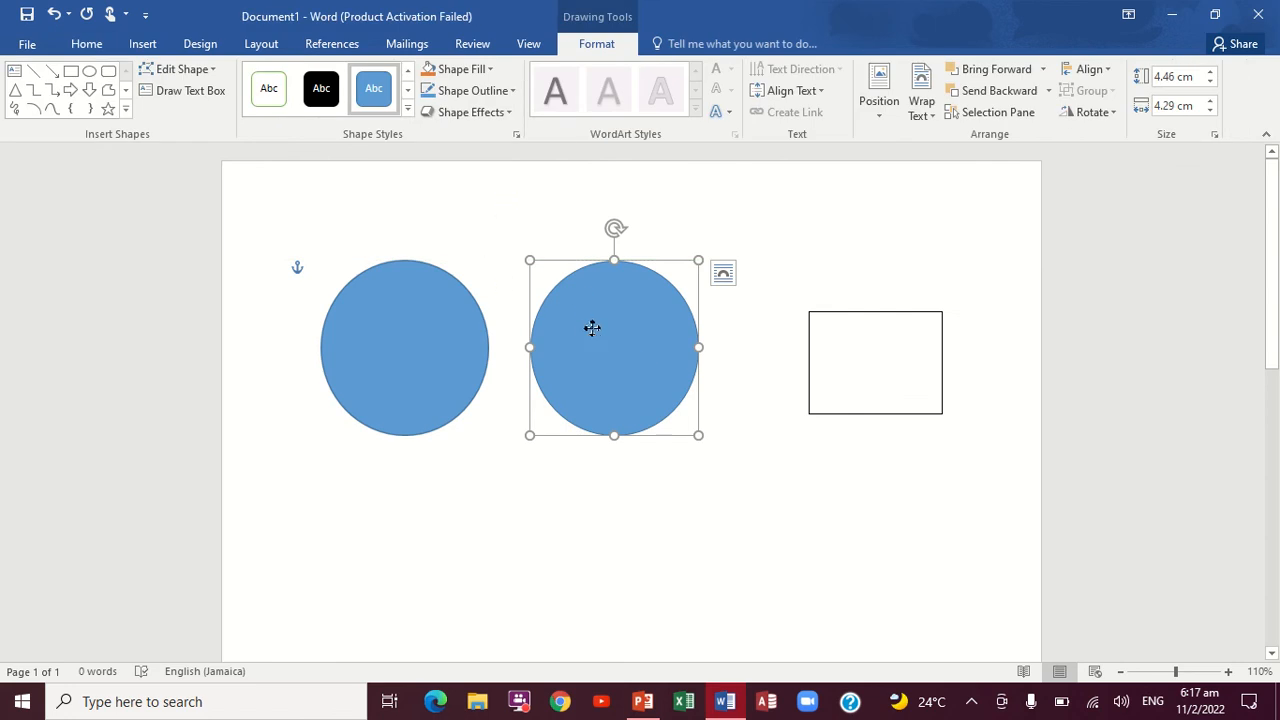
left_click_drag(592, 328, 495, 333)
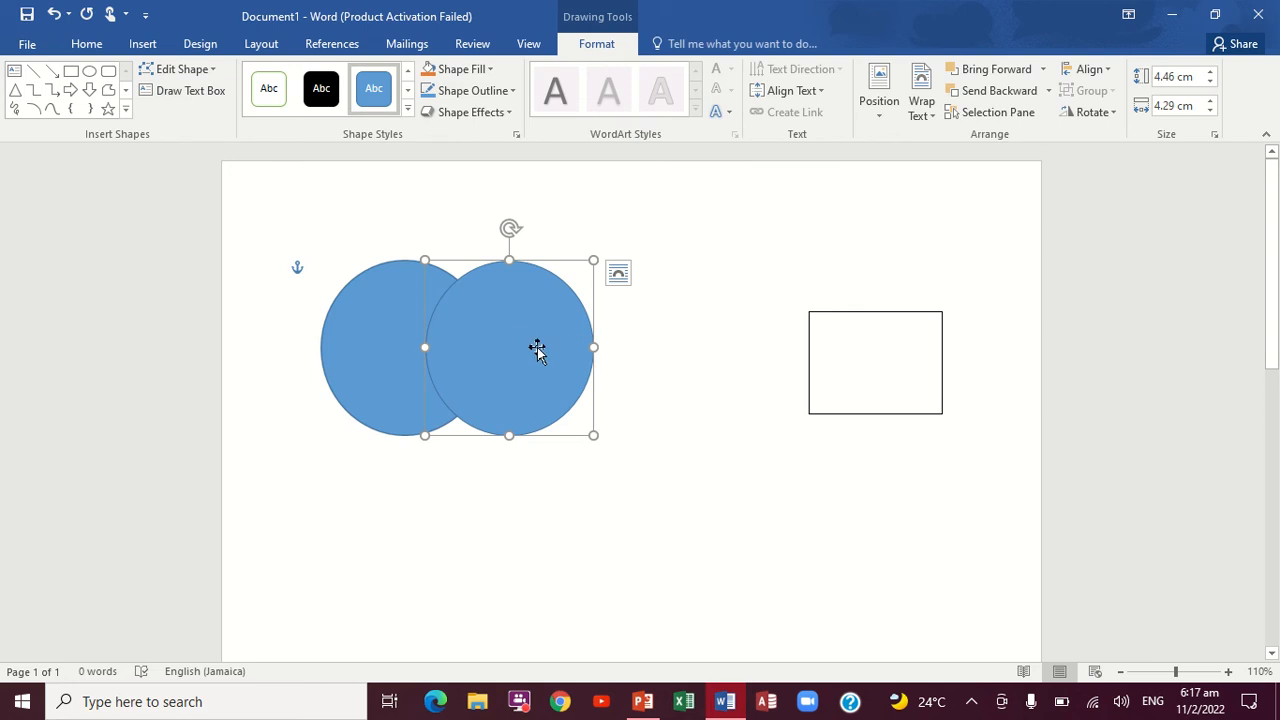
left_click_drag(537, 348, 605, 345)
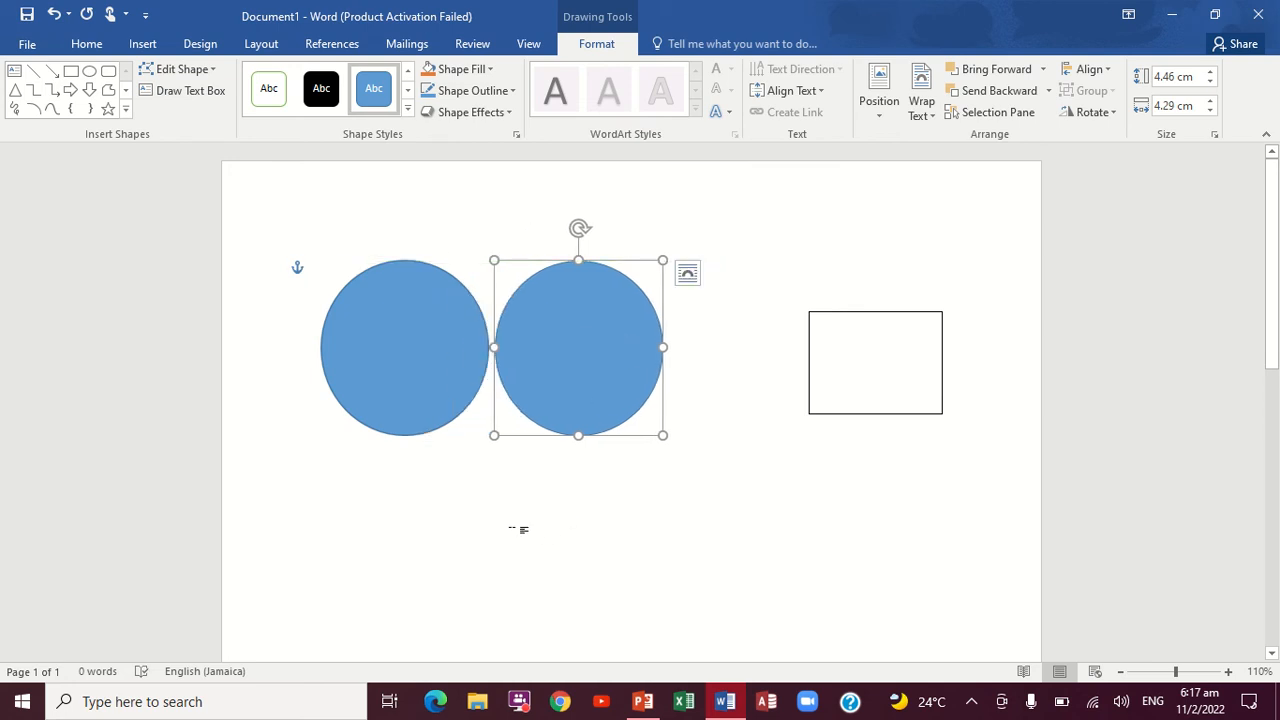
Step: Paste two more copies of the circle as pictures, forming a row with the first copy
right_click(518, 529)
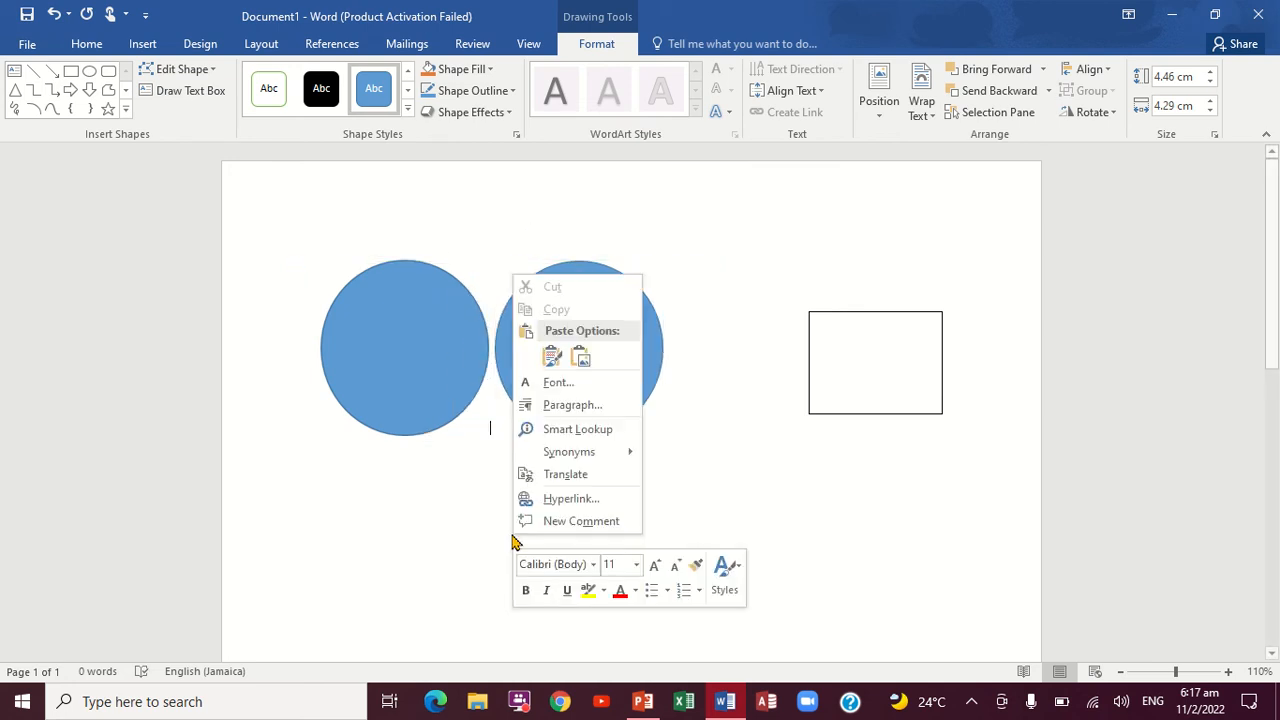
left_click(581, 357)
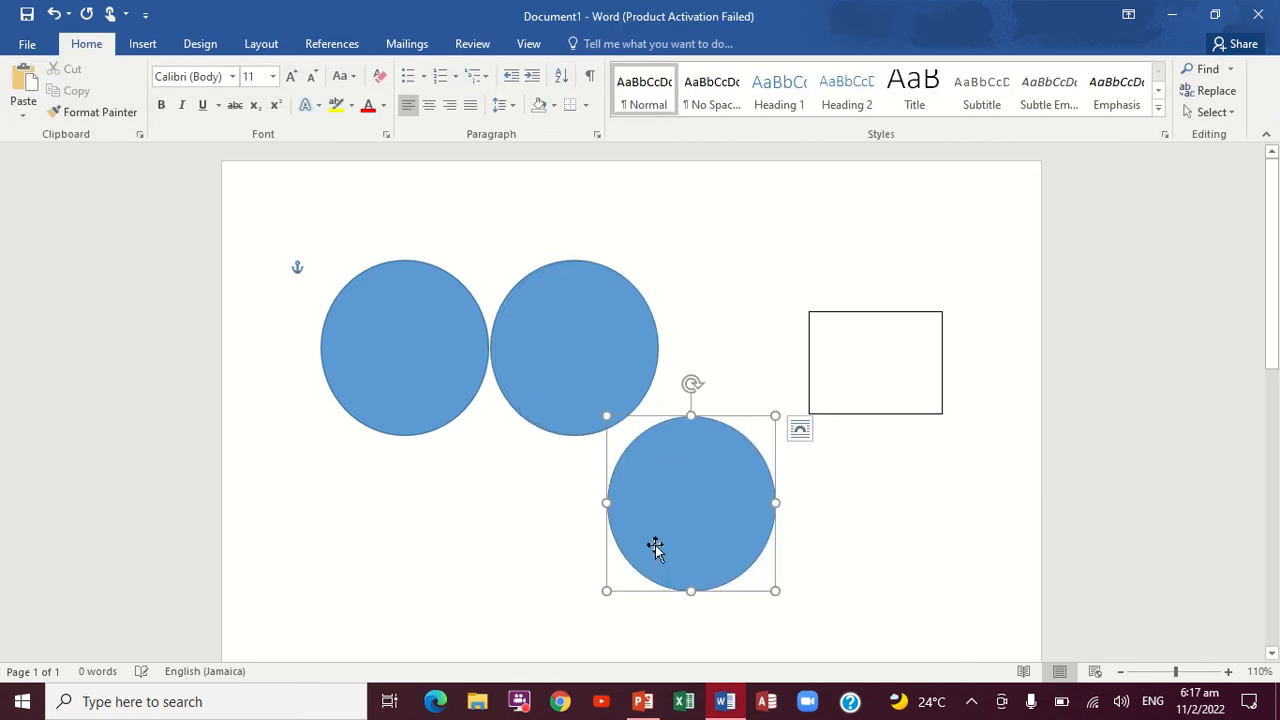
right_click(432, 494)
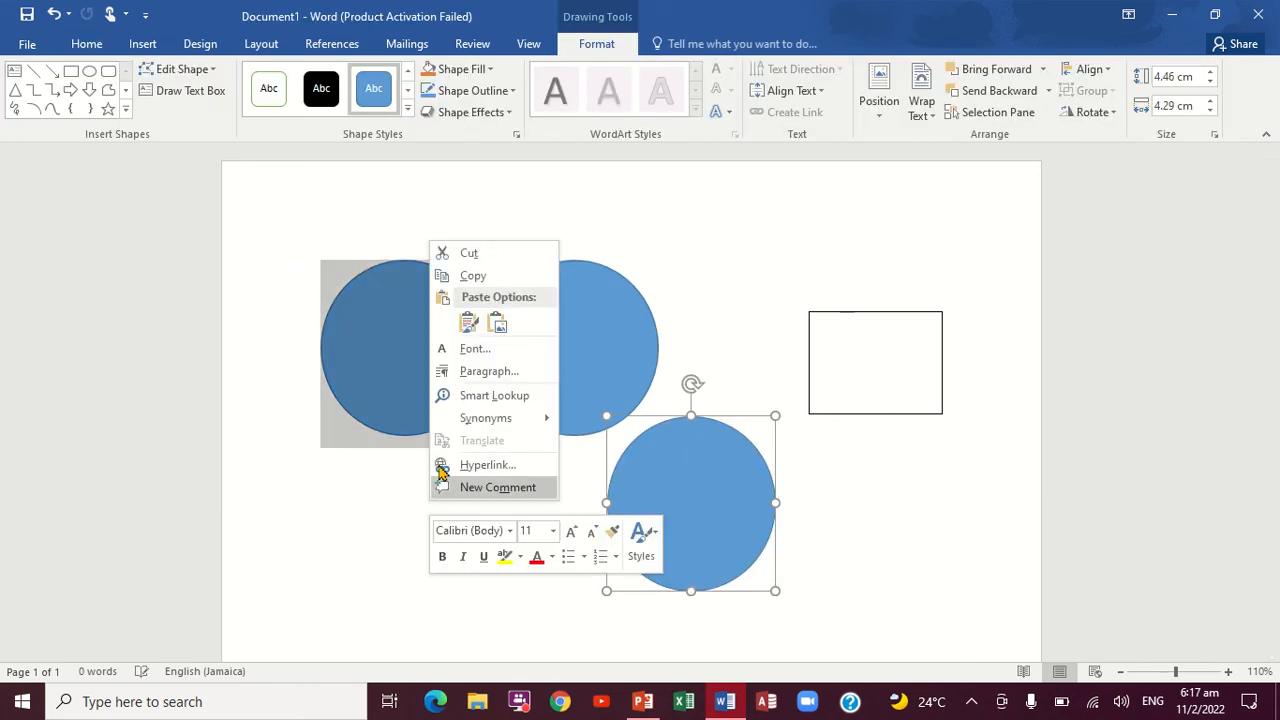
left_click(497, 322)
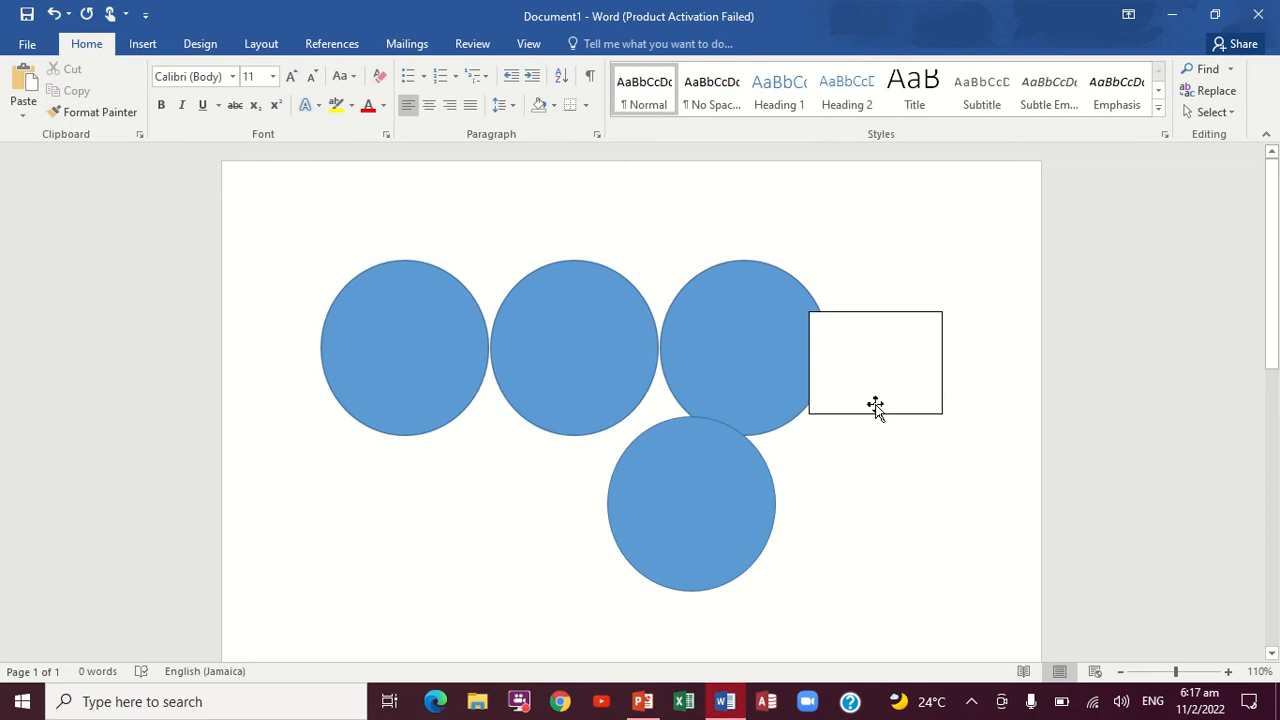
Step: Move the outlined rectangle down clear of the circles, and the original circle below the row of pasted copies
left_click_drag(891, 415, 942, 559)
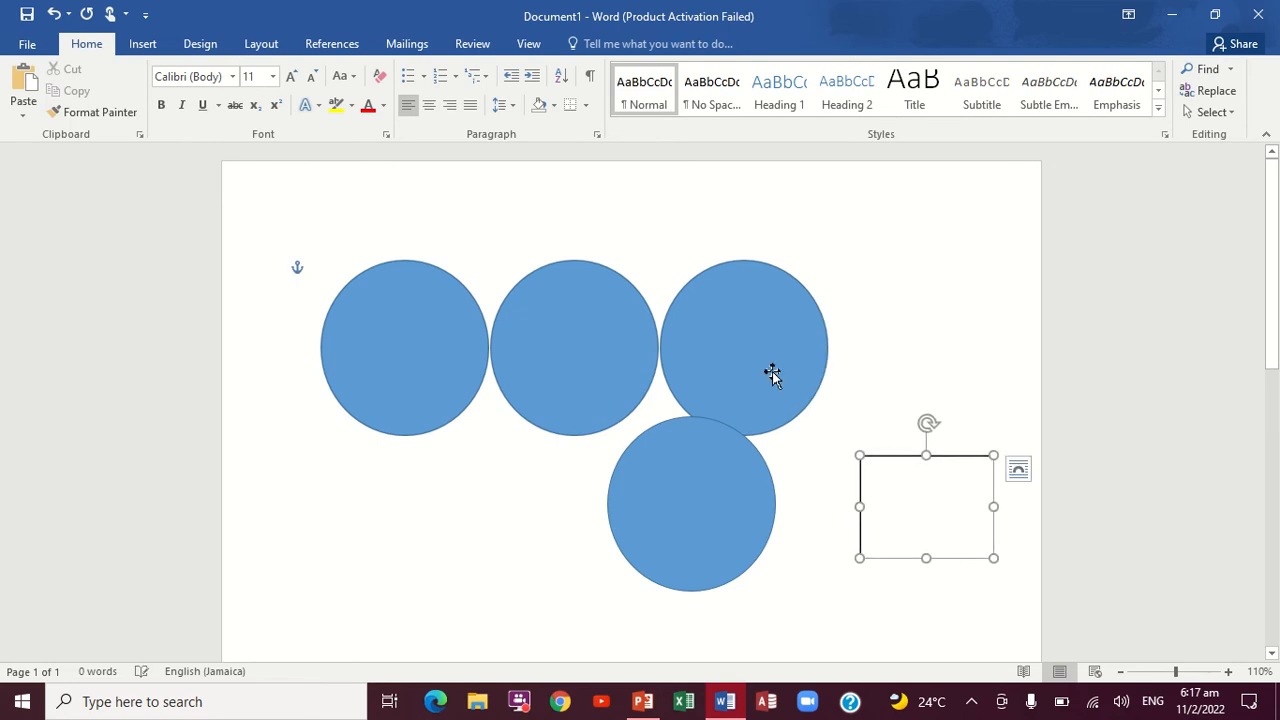
left_click(740, 338)
left_click_drag(691, 512, 566, 549)
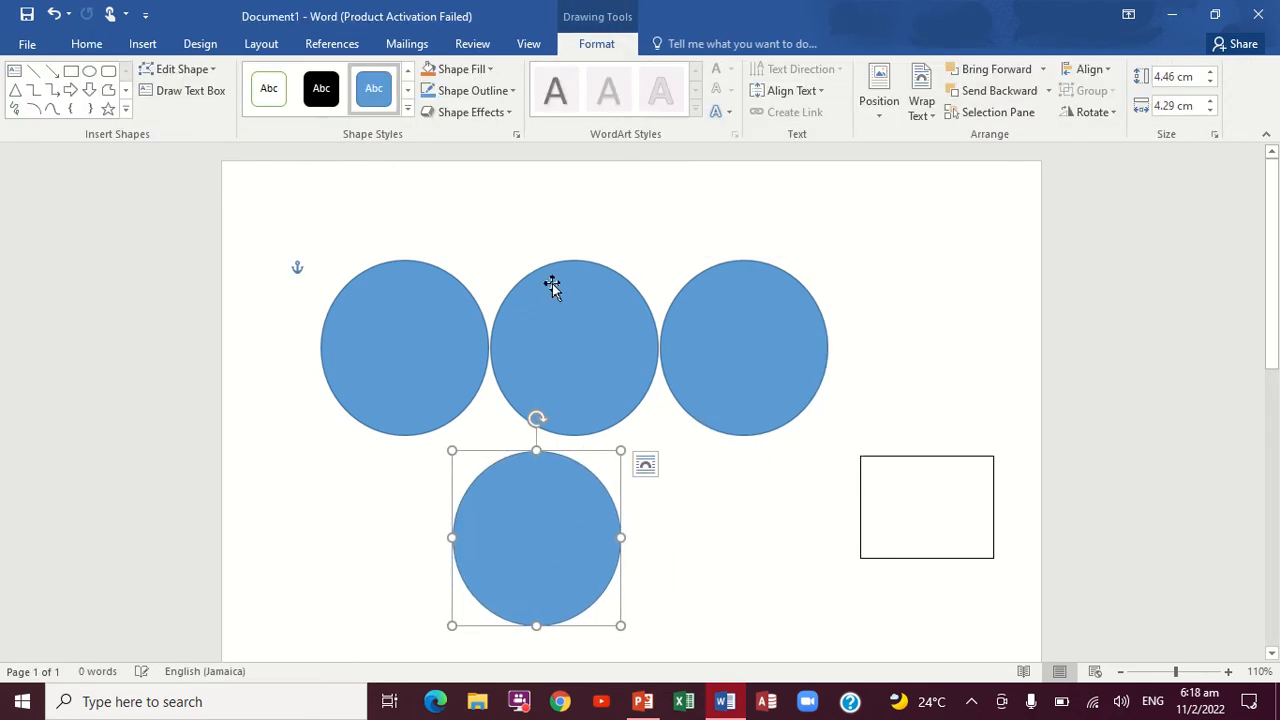
Step: Try to reposition the middle and rightmost circle pictures in the row
mouse_move(562, 258)
left_mouse_down()
mouse_move(569, 249)
mouse_move(572, 262)
left_mouse_up()
left_click_drag(575, 324, 578, 264)
left_click(831, 327)
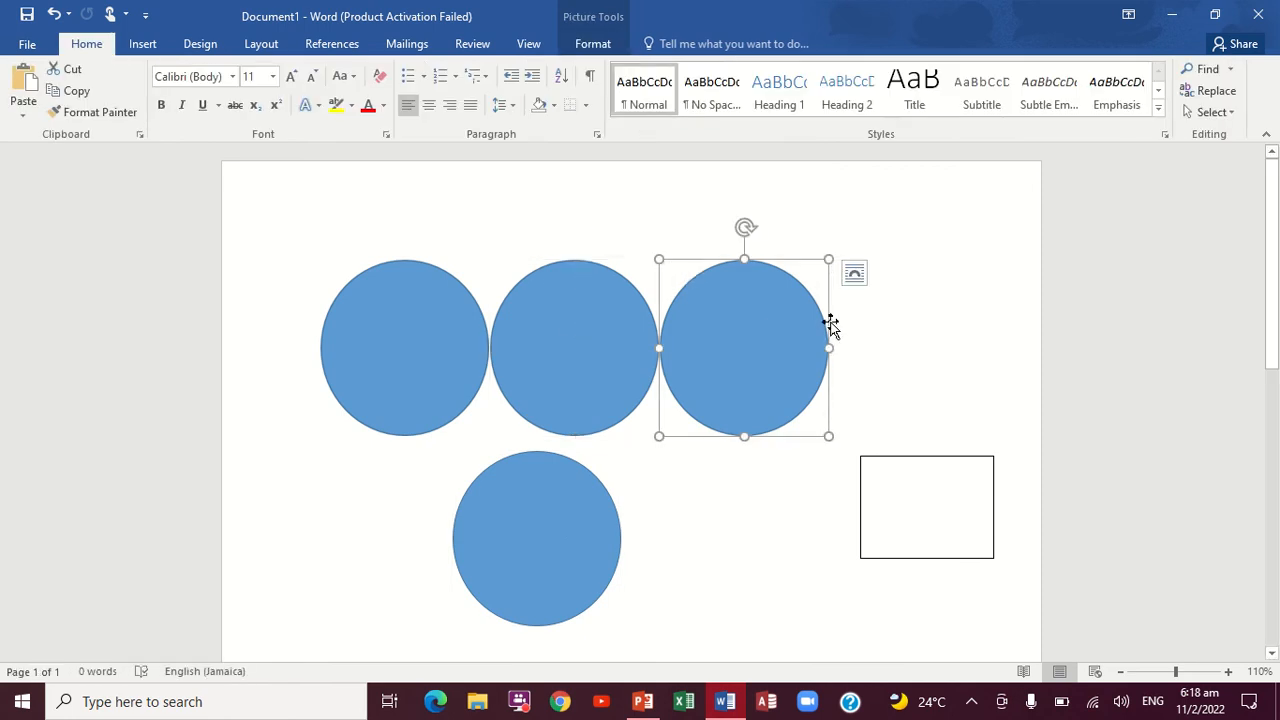
left_click_drag(731, 329, 887, 314)
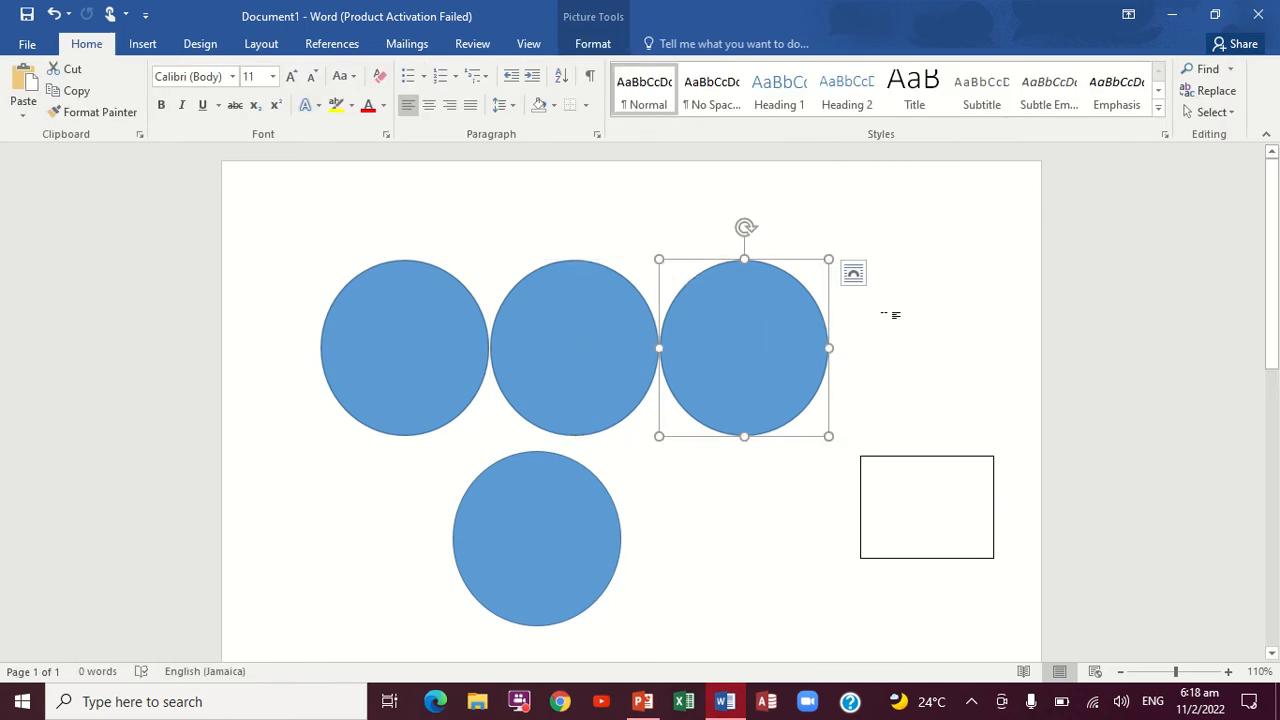
Step: Set the rightmost circle picture's text wrapping to Behind Text and move it right, away from the row
right_click(744, 320)
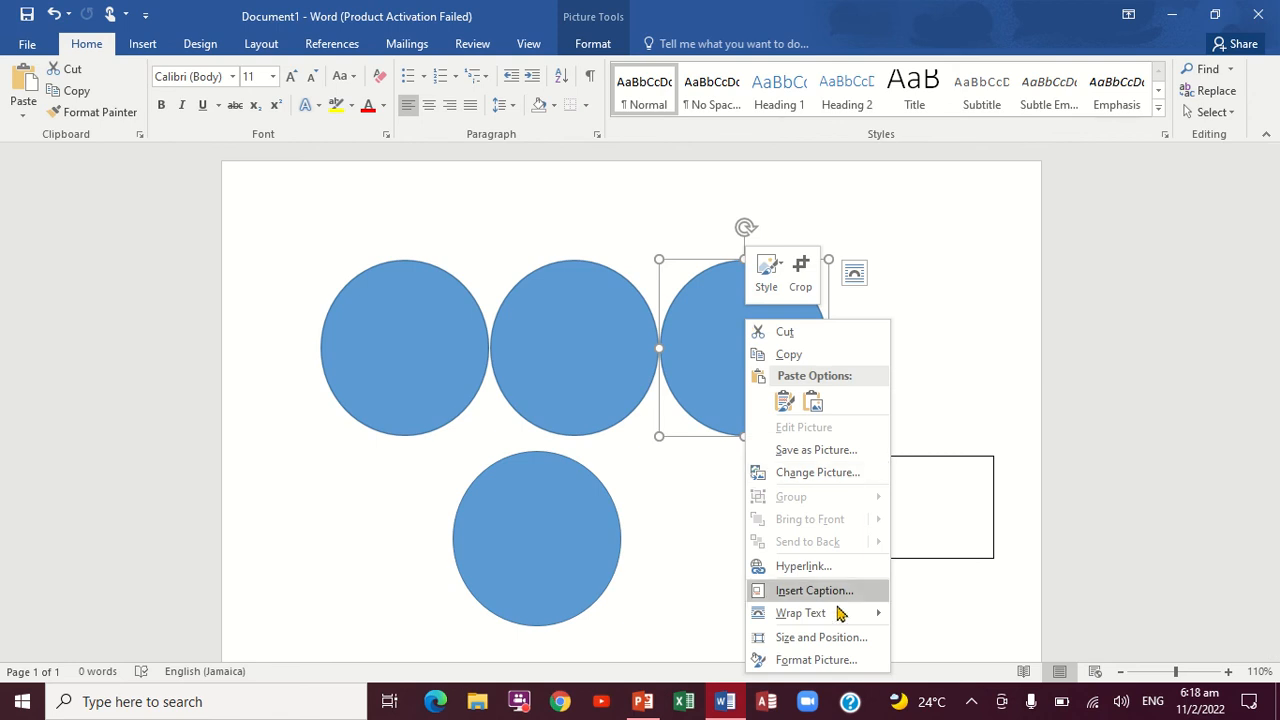
mouse_move(850, 614)
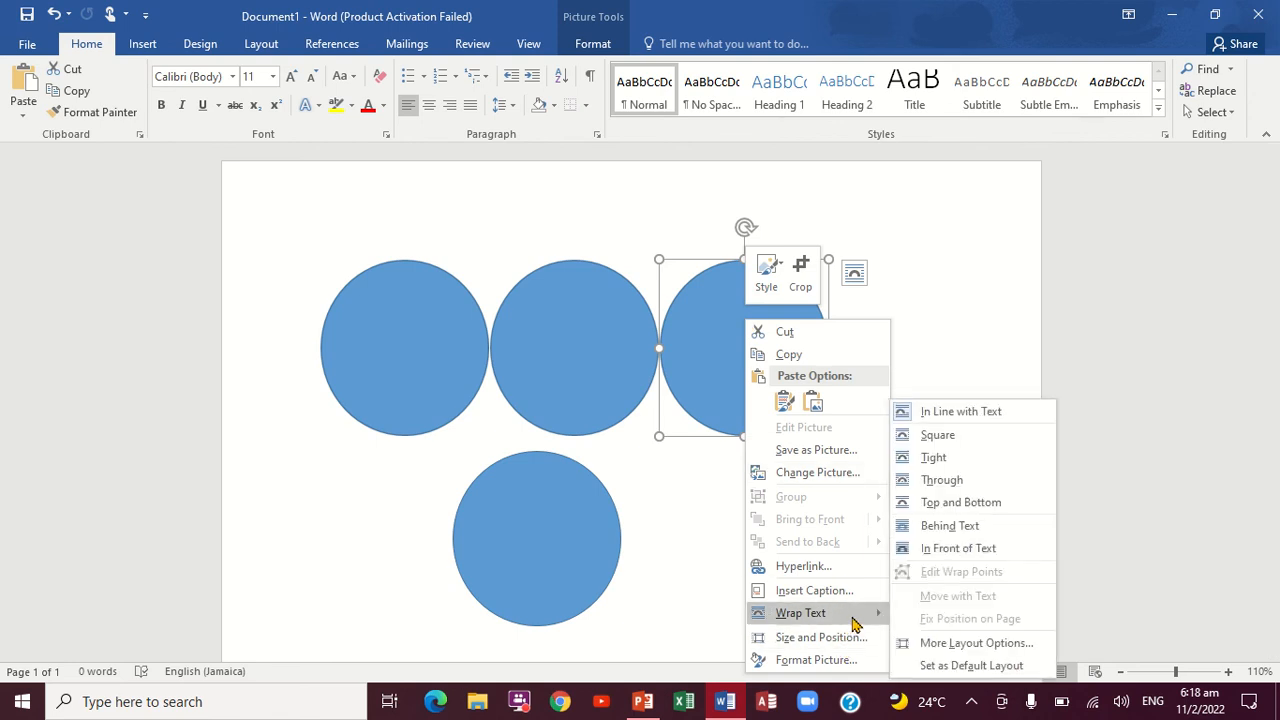
left_click(955, 550)
left_click(949, 531)
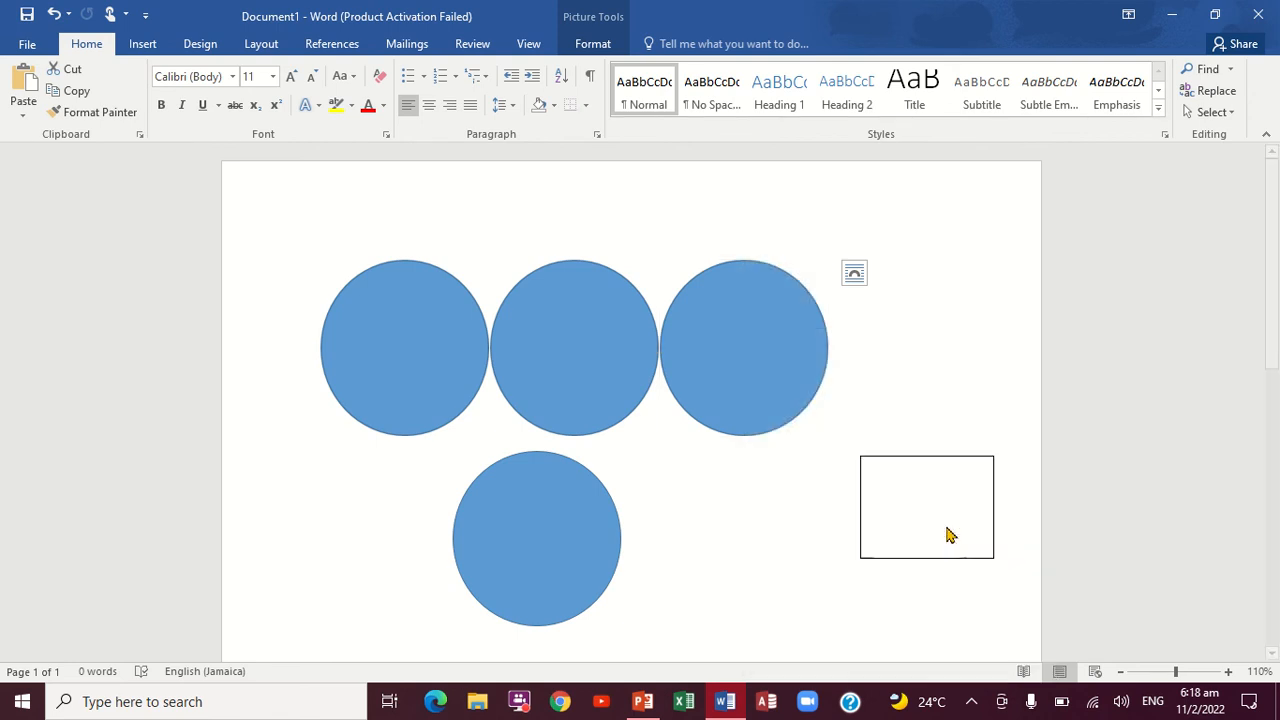
left_click_drag(757, 347, 856, 342)
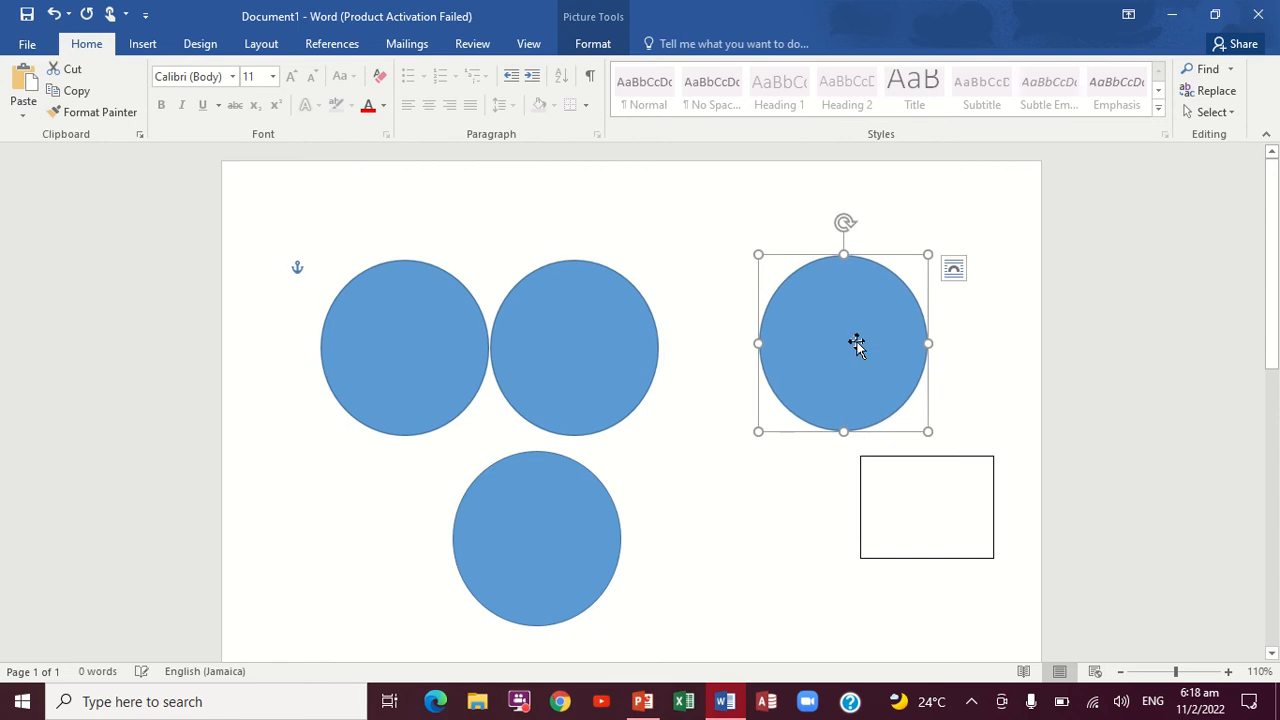
Step: Set the middle circle picture's text wrapping to Behind Text and move it slightly up and to the right
left_click(640, 345)
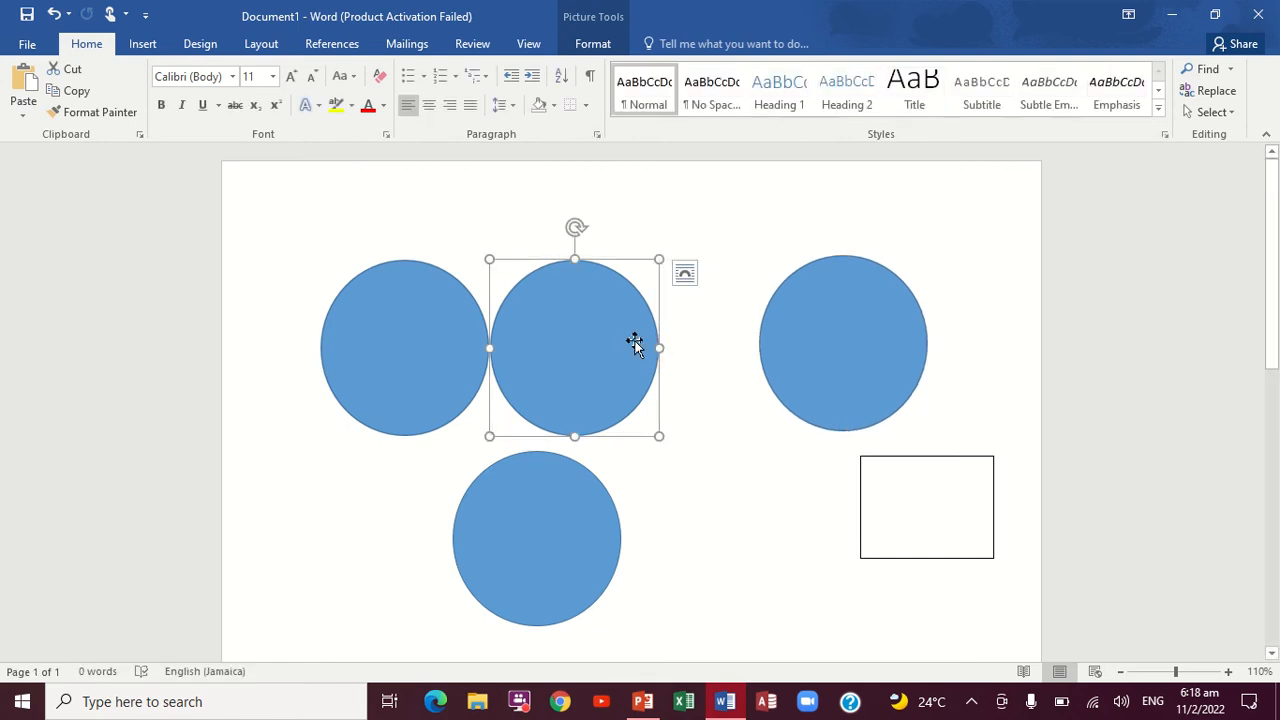
right_click(634, 343)
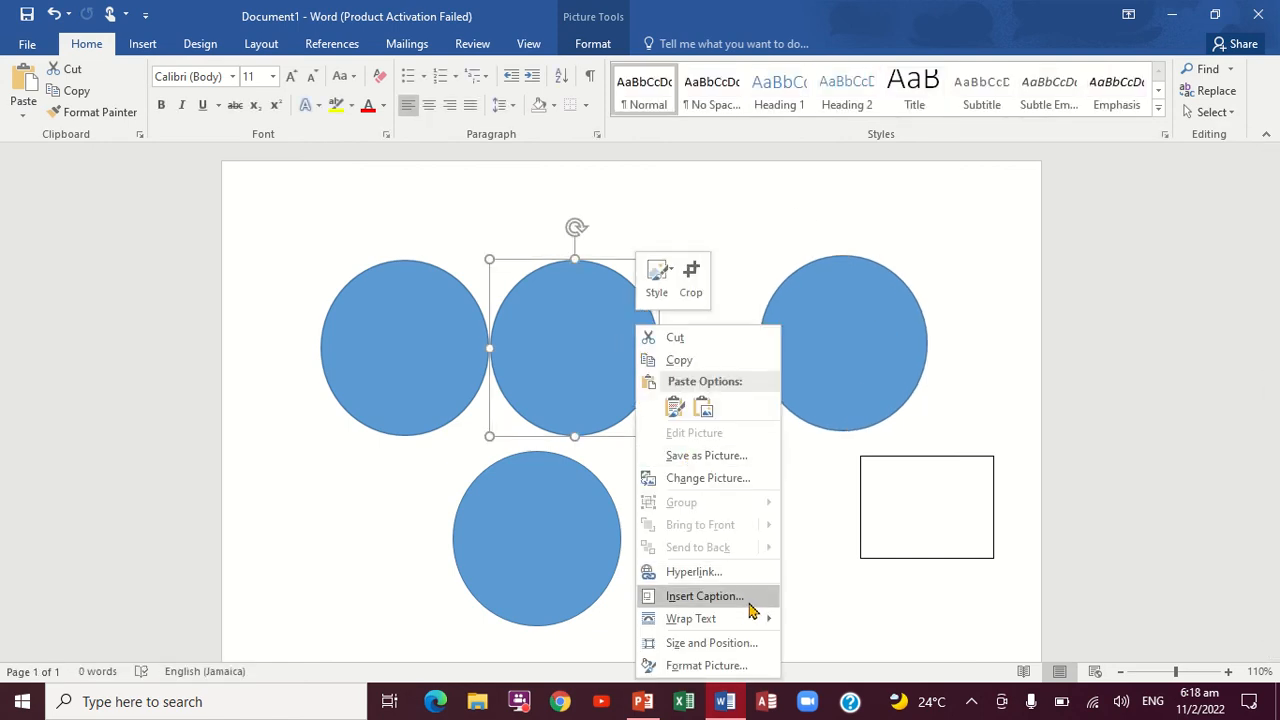
mouse_move(750, 617)
left_click(838, 530)
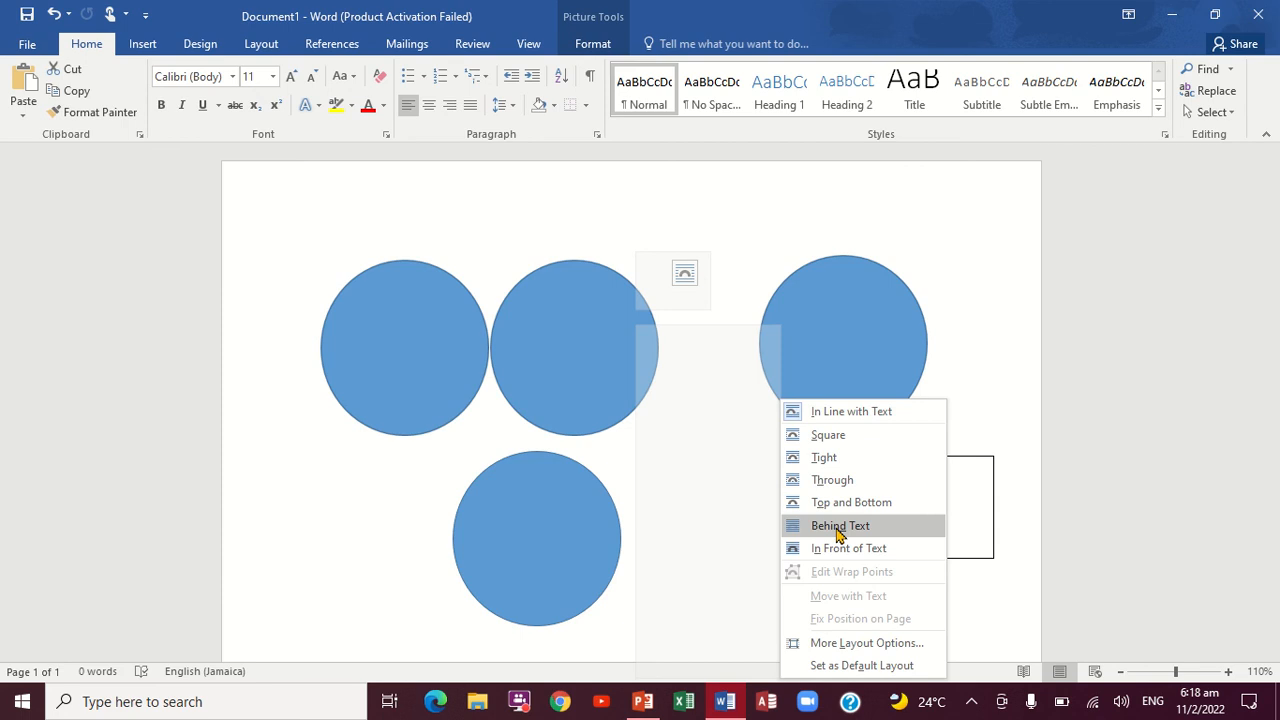
left_click_drag(596, 355, 646, 318)
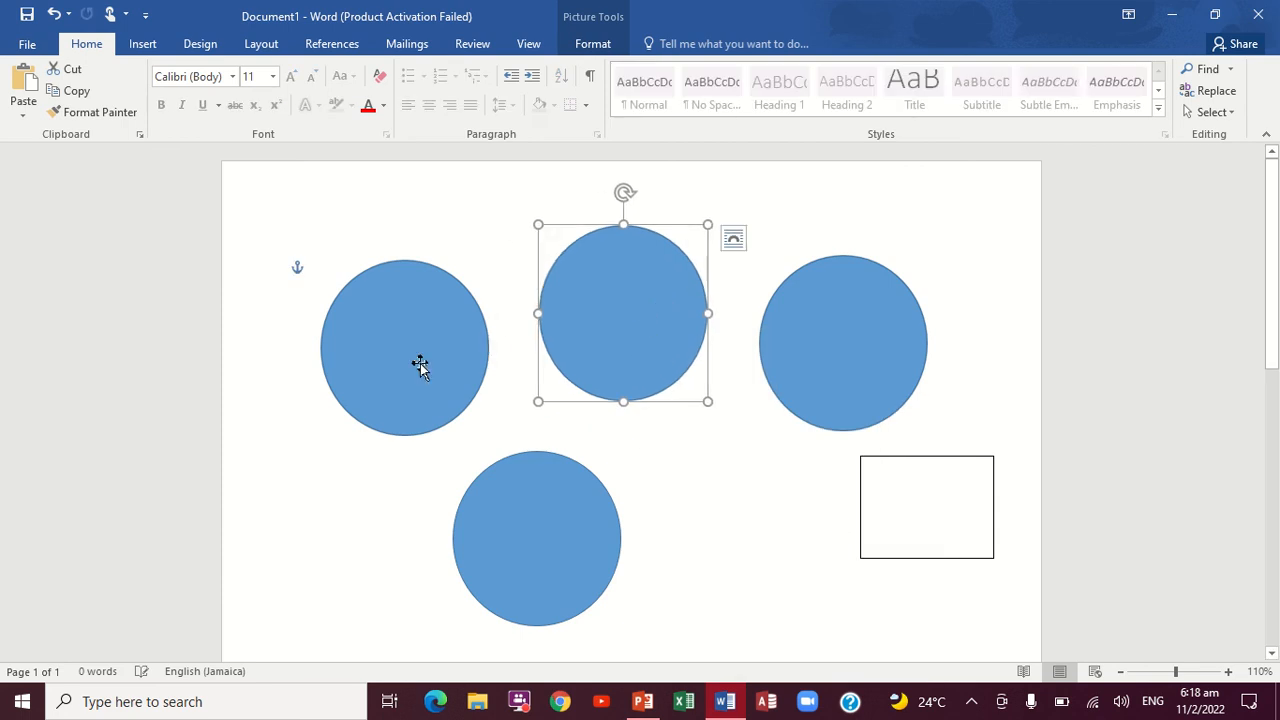
Step: Set the leftmost circle picture's text wrapping to Behind Text and move it up, slightly to the right
left_click(361, 396)
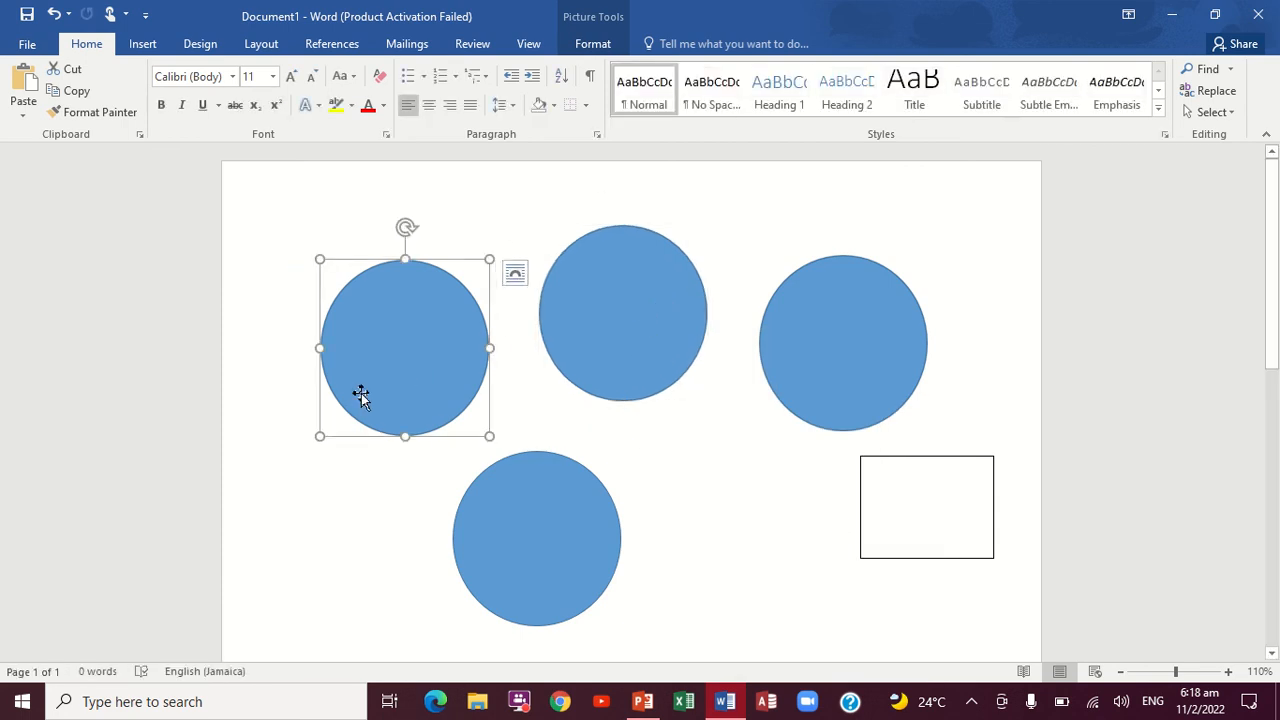
right_click(361, 396)
mouse_move(466, 334)
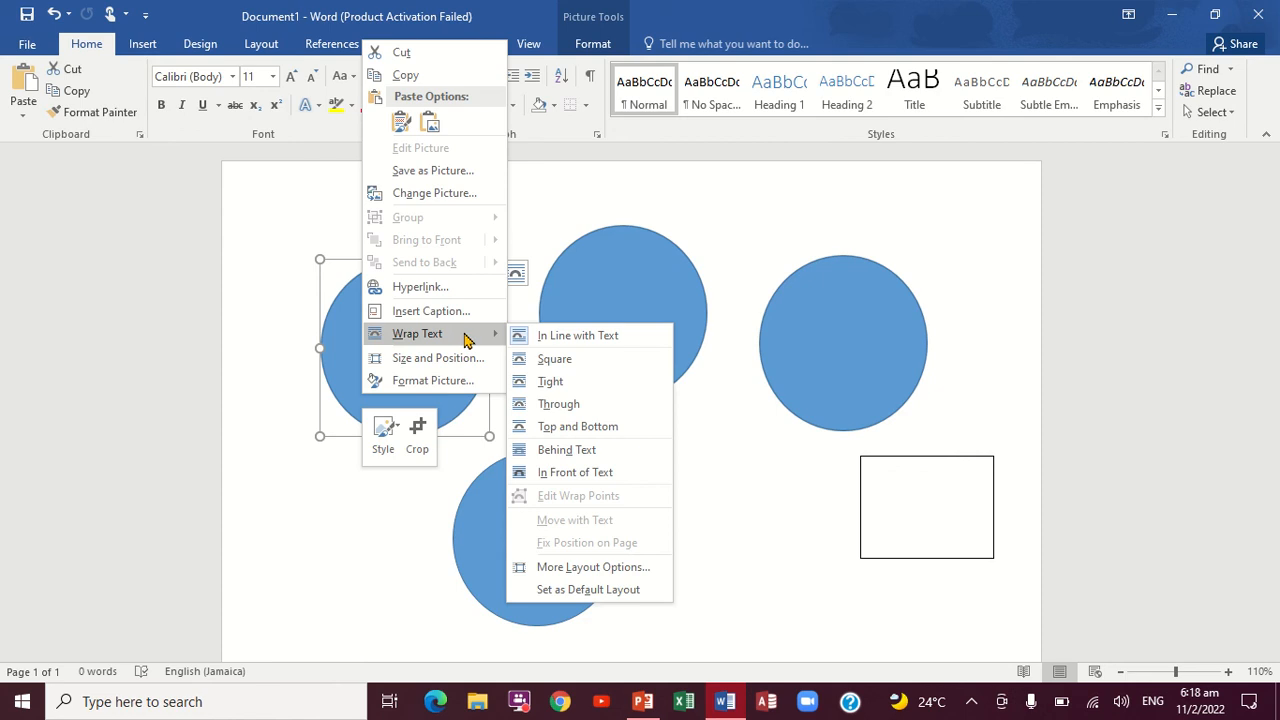
left_click(565, 427)
left_click(555, 449)
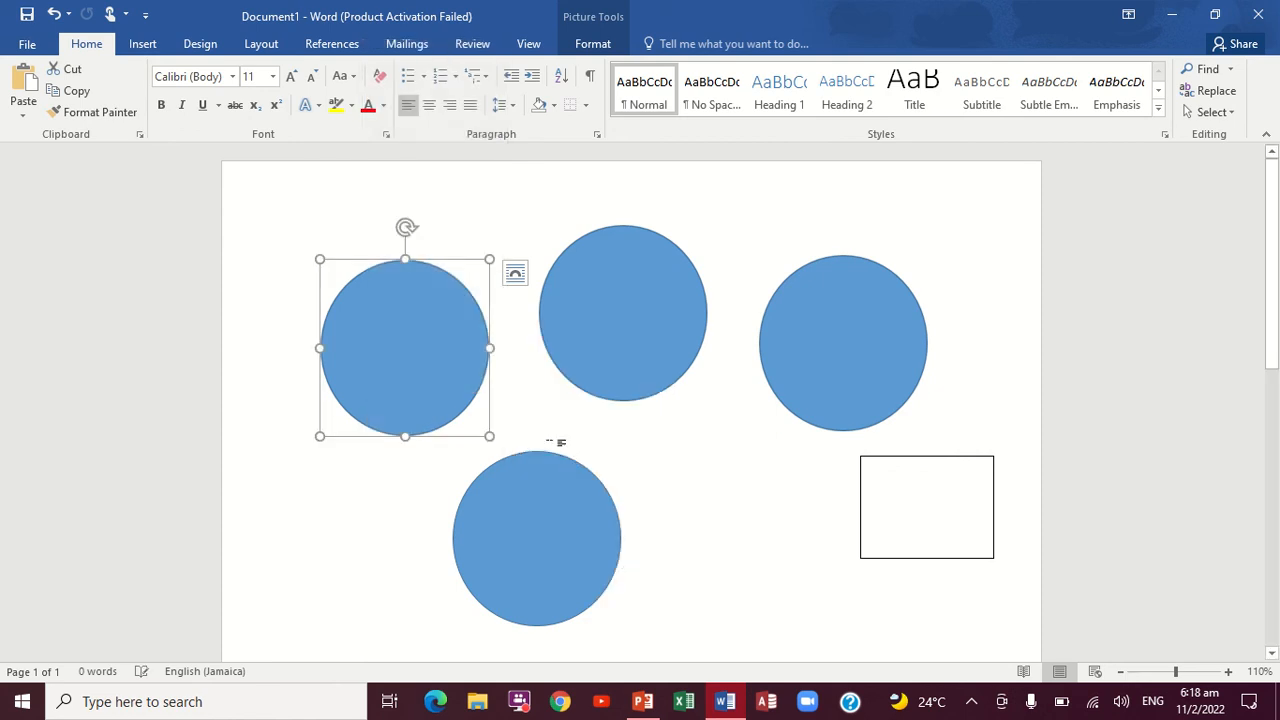
left_click_drag(451, 377, 469, 305)
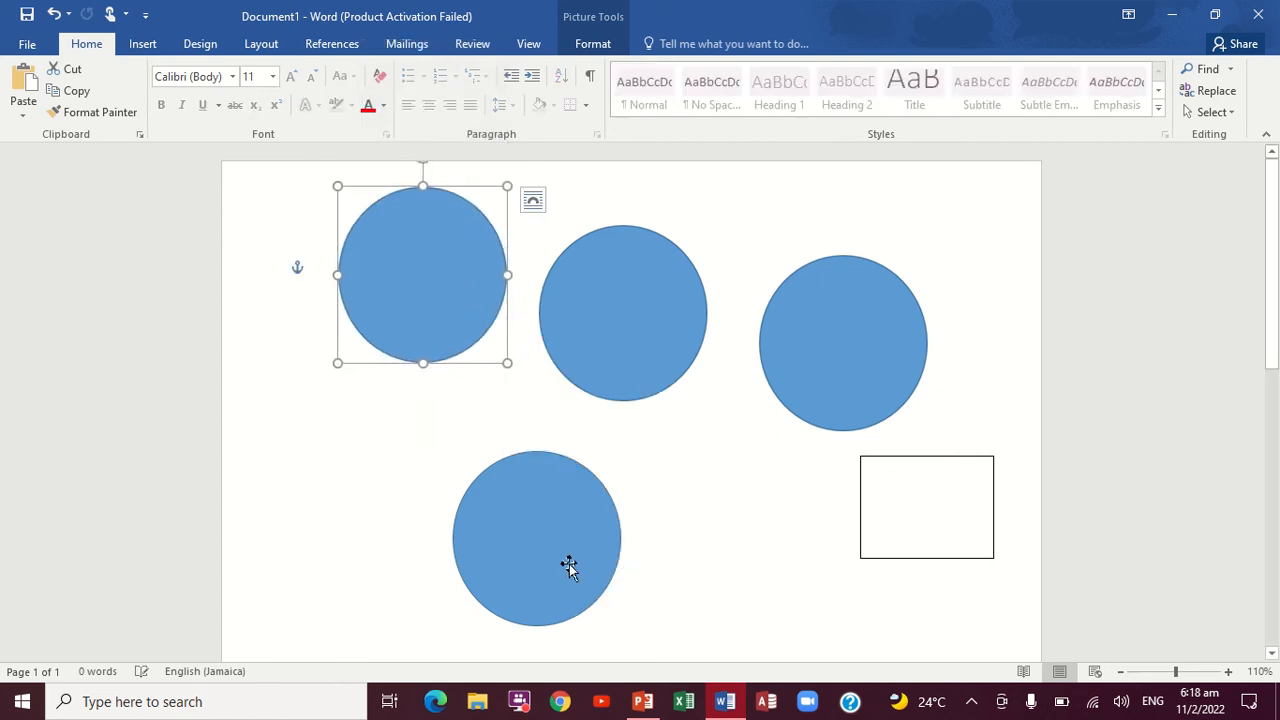
Step: Arrange the four circles in a compact two-by-two block with their edges touching
left_click_drag(568, 566, 469, 572)
left_click_drag(446, 326, 466, 426)
left_click_drag(601, 385, 594, 433)
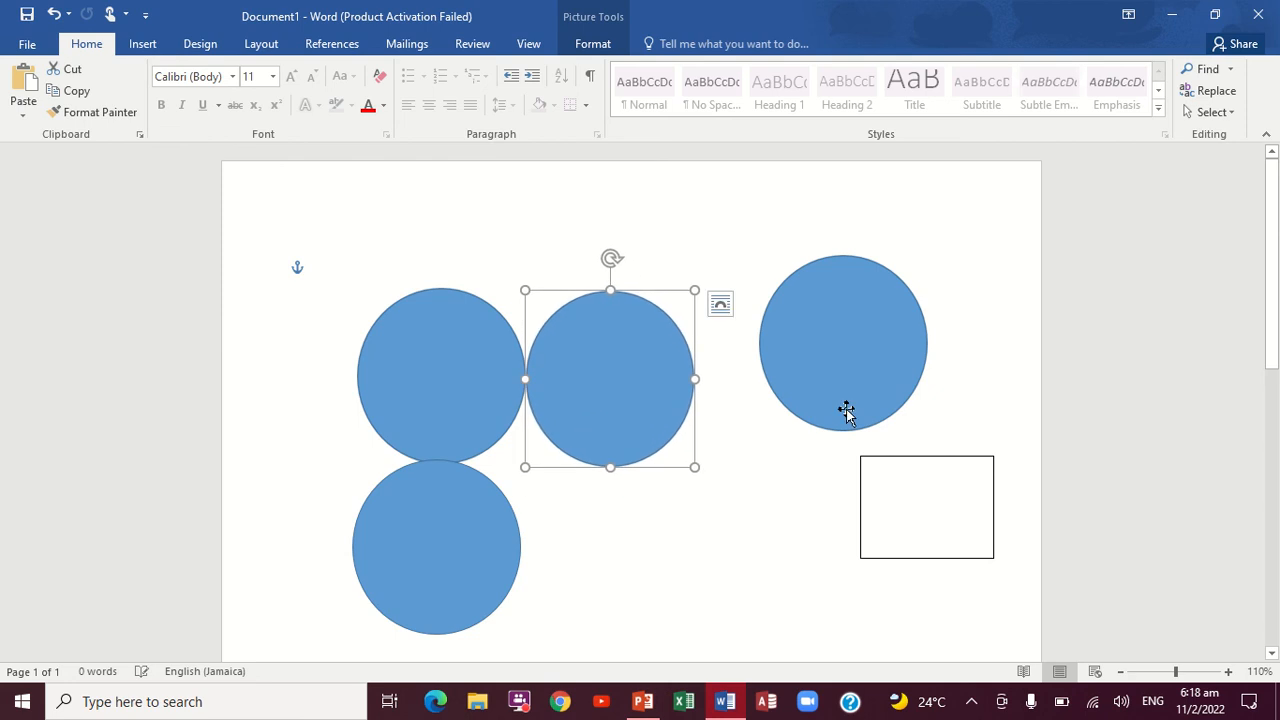
left_click_drag(846, 412, 611, 624)
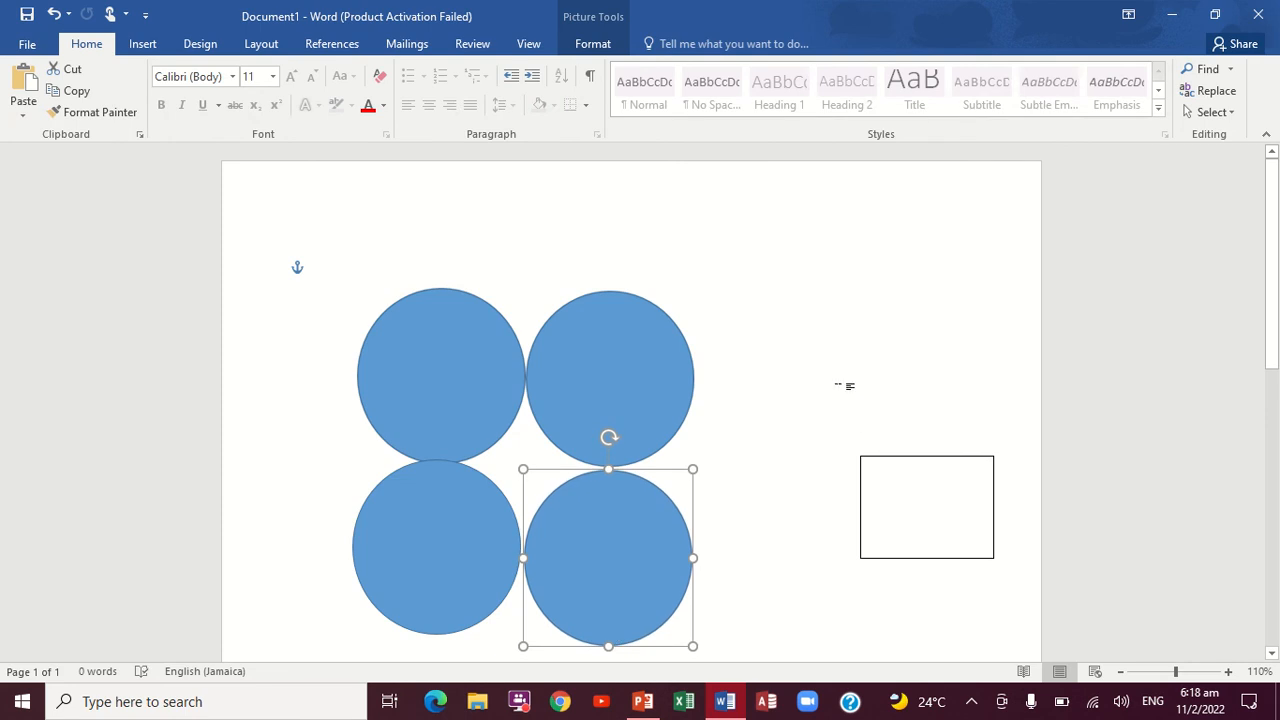
left_click(845, 385)
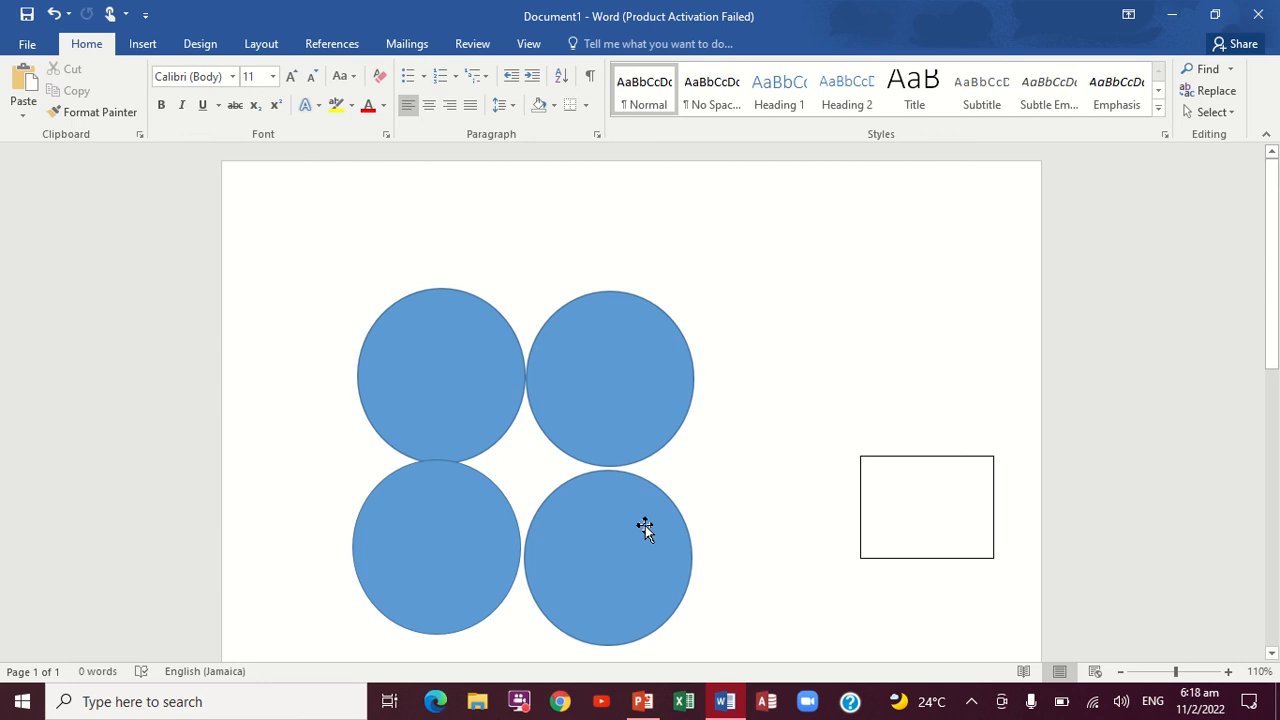
left_click_drag(644, 528, 642, 524)
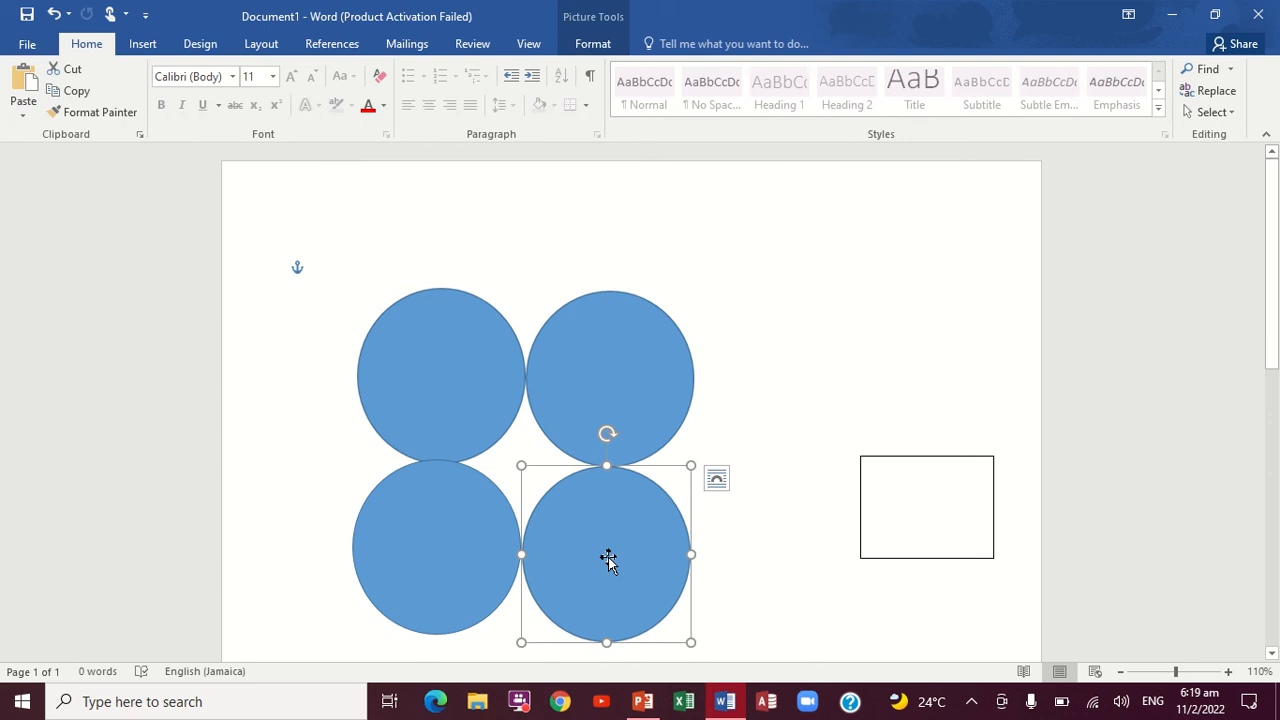
Step: Group the four circles into one object and shift the group slightly on the page
left_click(440, 541, "shift")
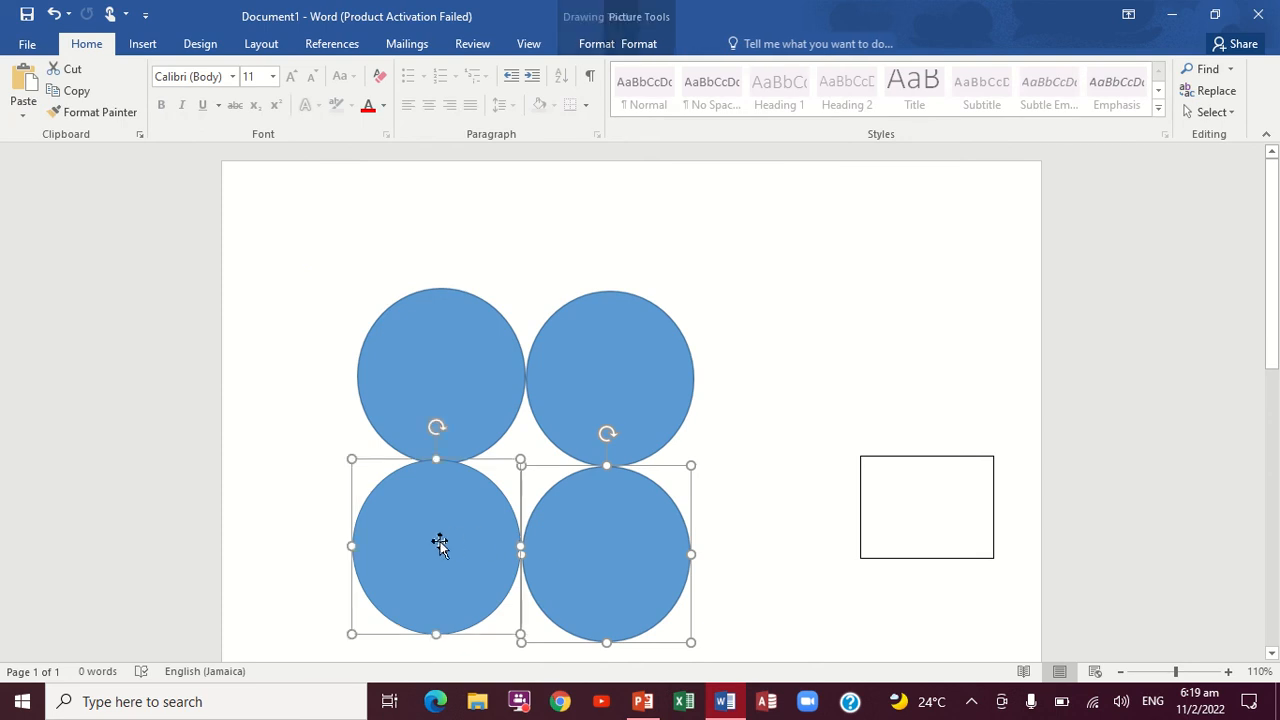
left_click(462, 392, "shift")
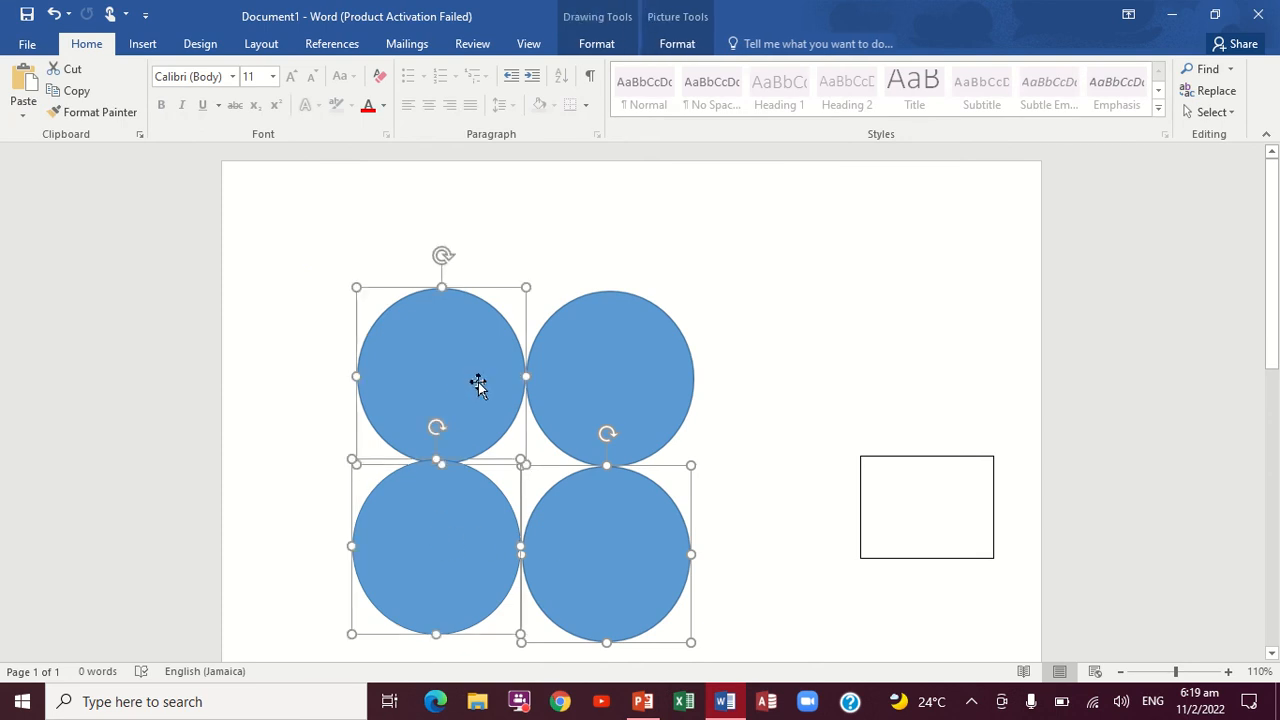
left_click(617, 358)
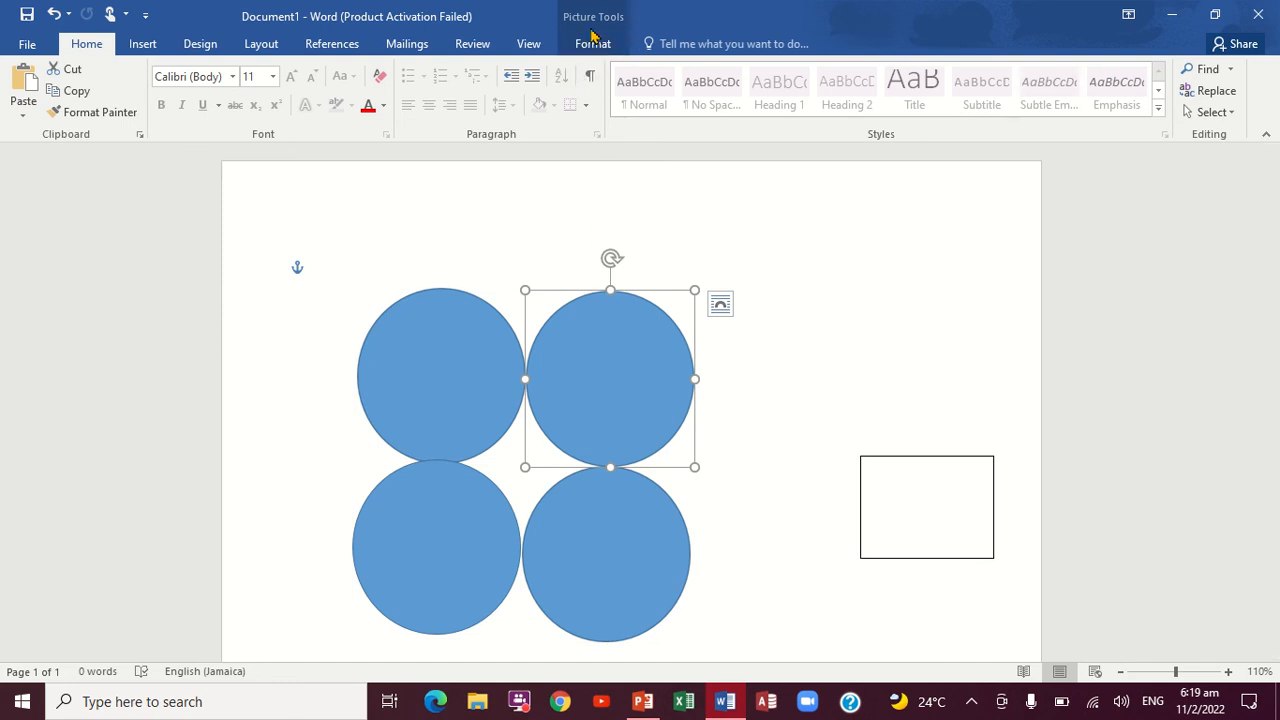
left_click(590, 44)
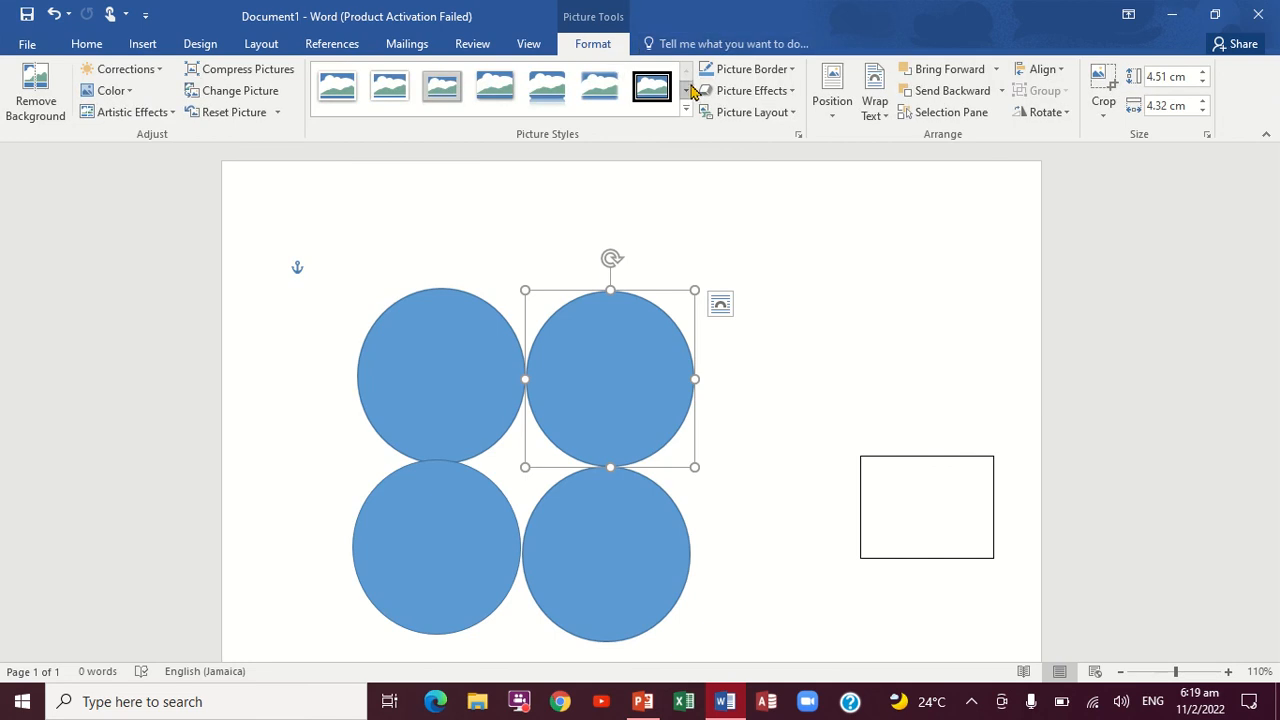
left_click(456, 396, "ctrl")
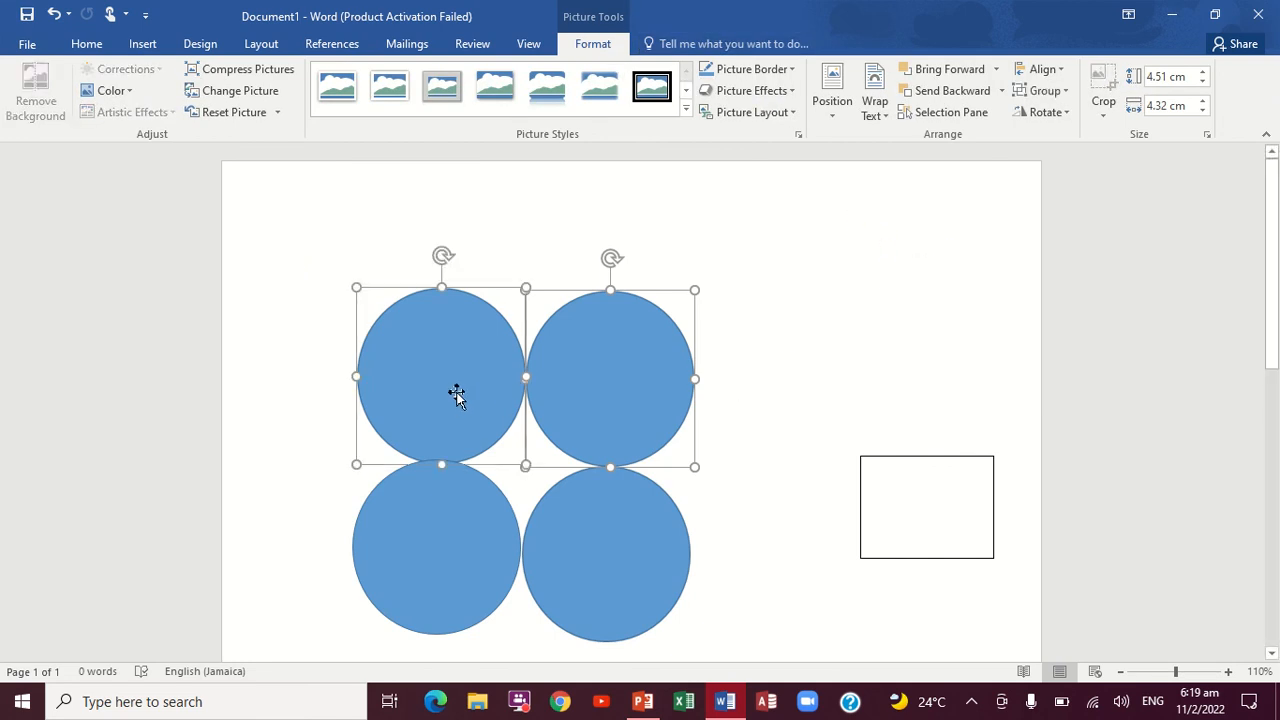
left_click(466, 526, "ctrl")
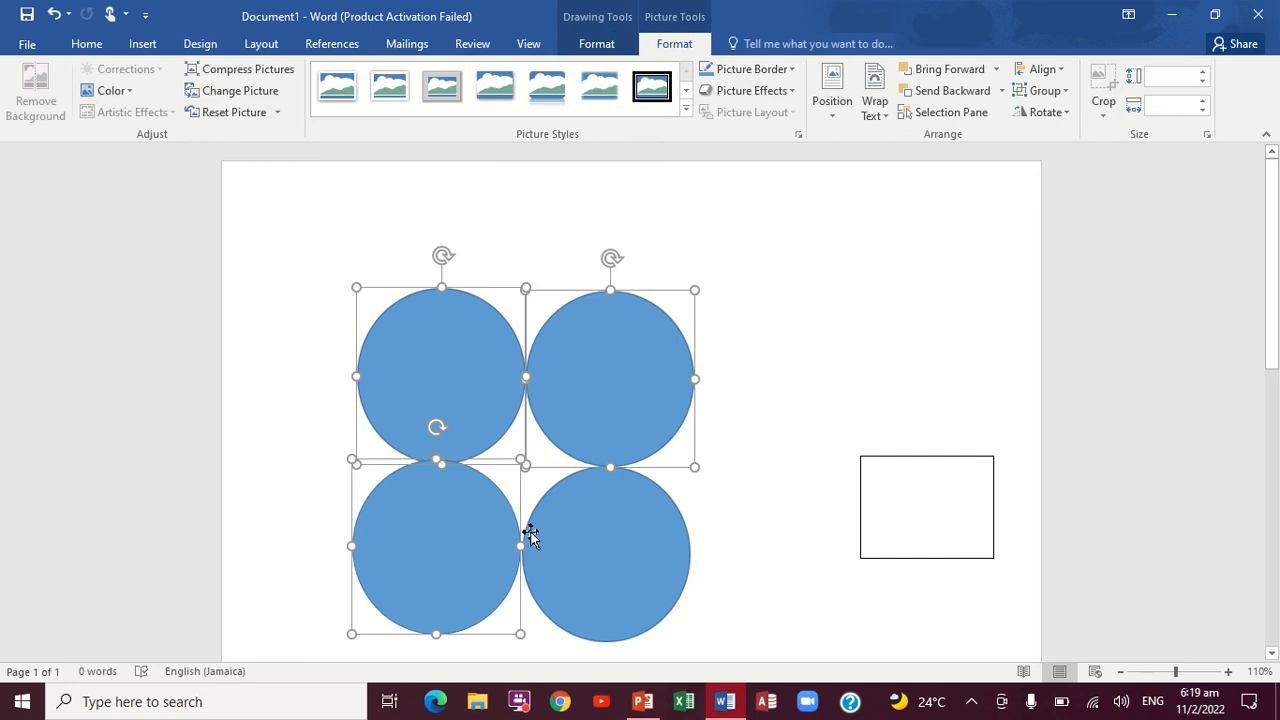
left_click(583, 538, "ctrl")
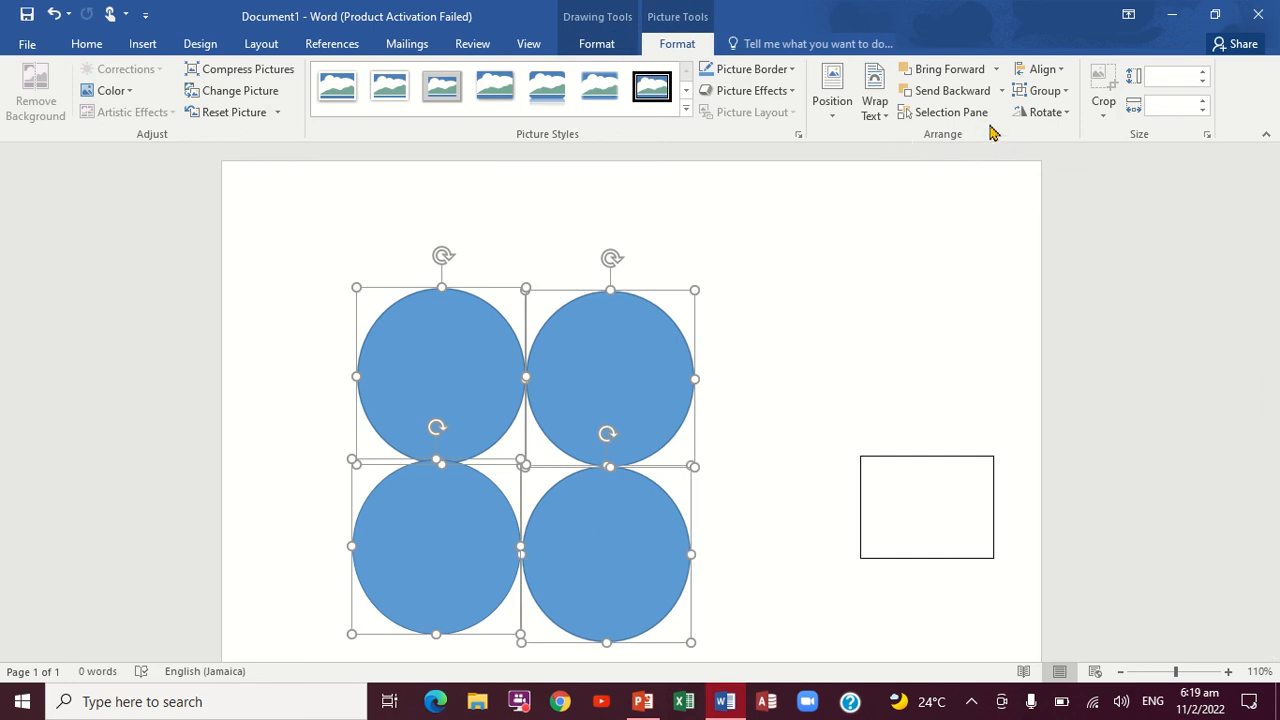
left_click(1066, 91)
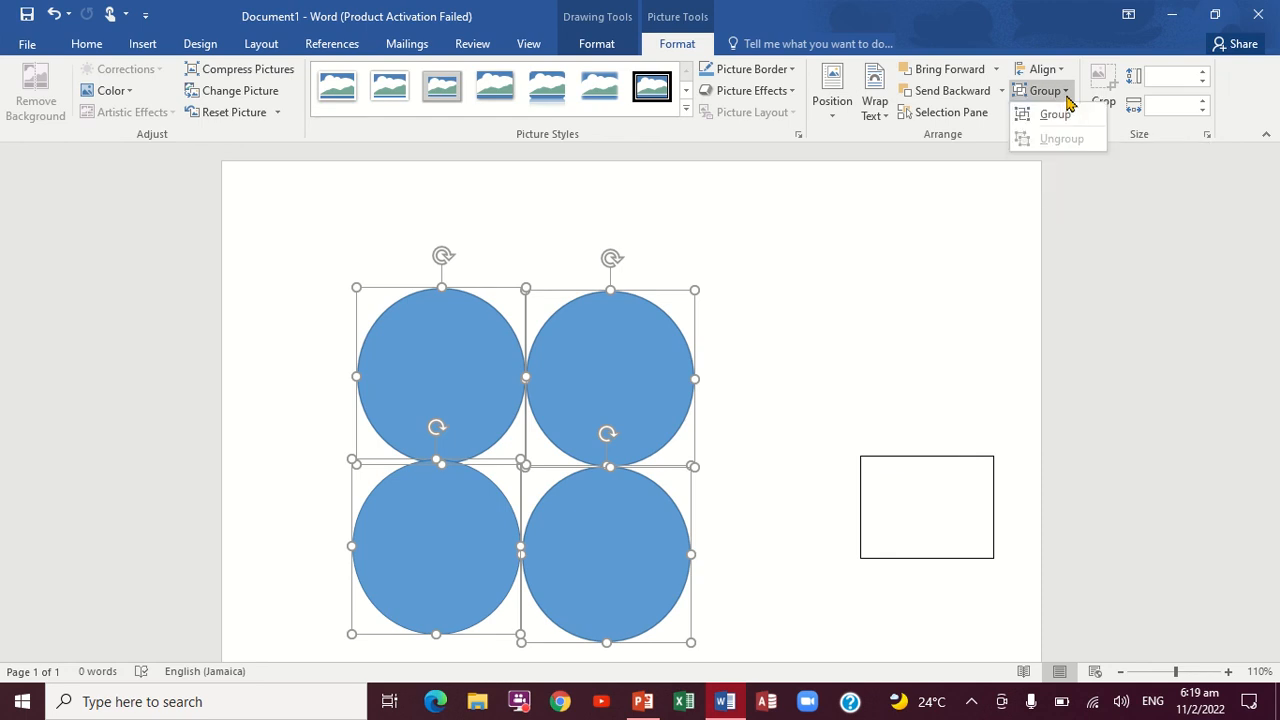
left_click(1052, 116)
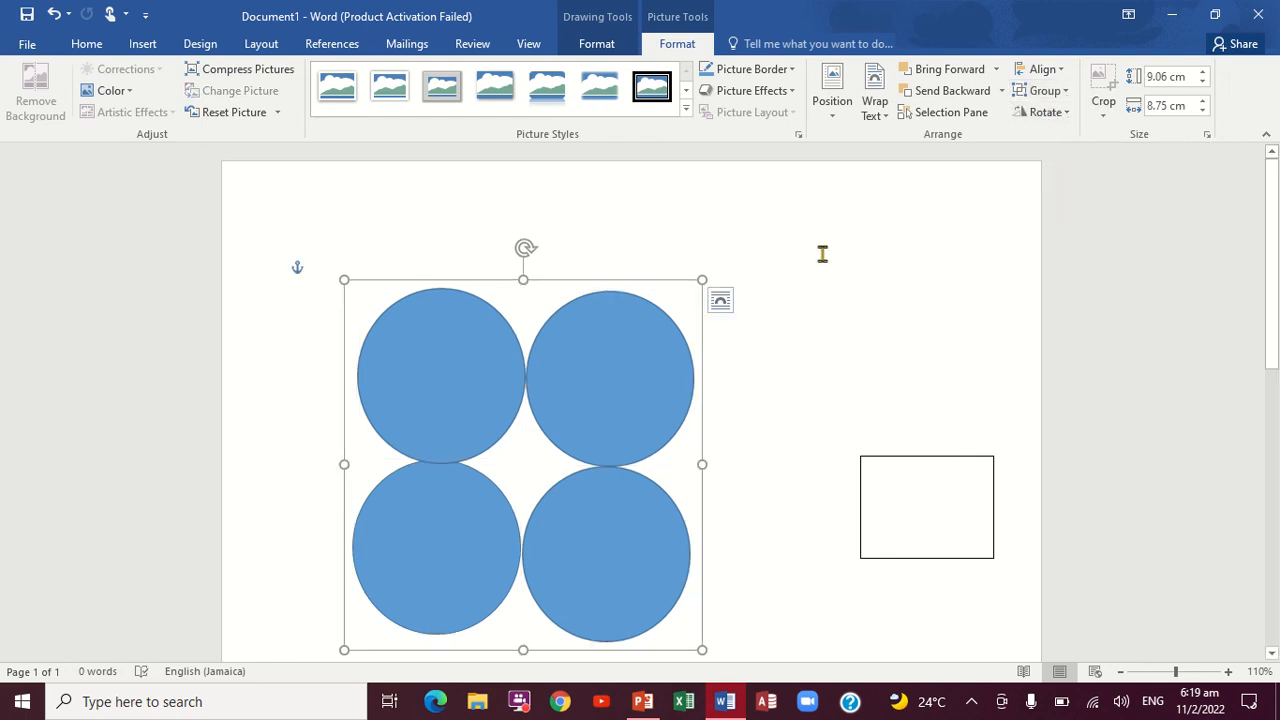
left_click_drag(556, 307, 556, 335)
left_click_drag(606, 283, 563, 308)
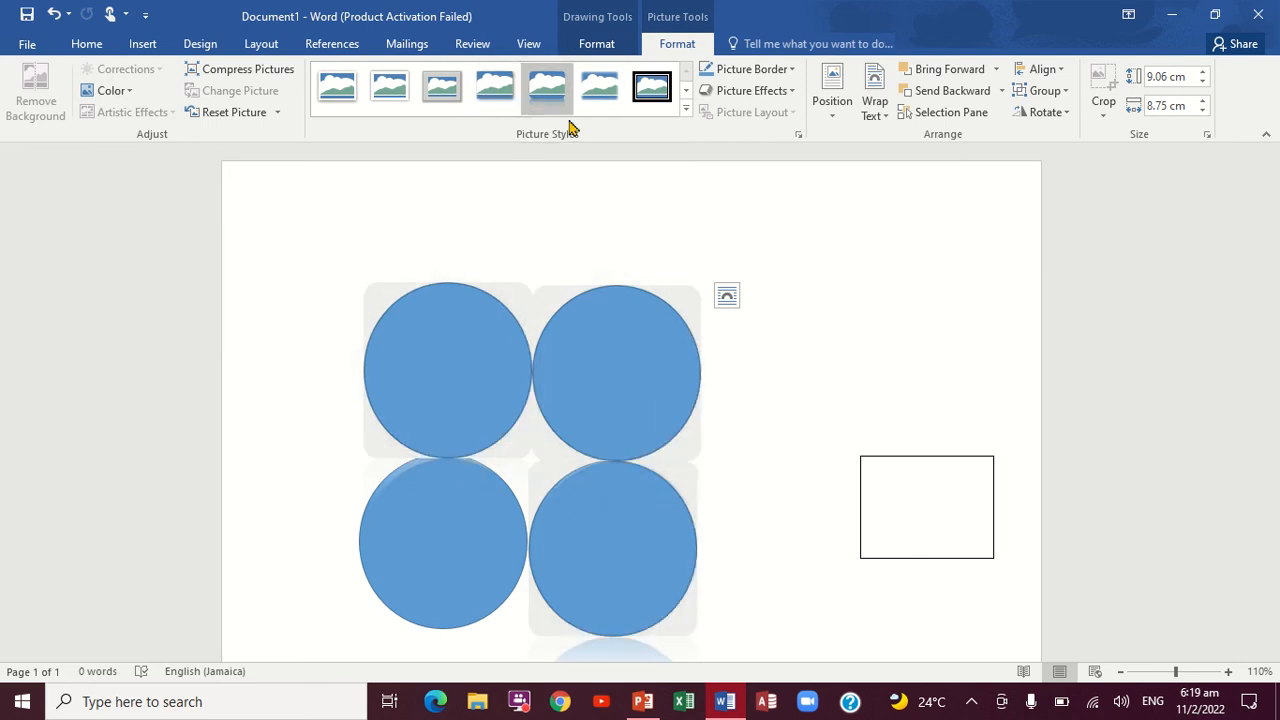
Step: Look through the picture styles and the shape fill colour, gradient and texture options for the grouped circles
left_click(686, 112)
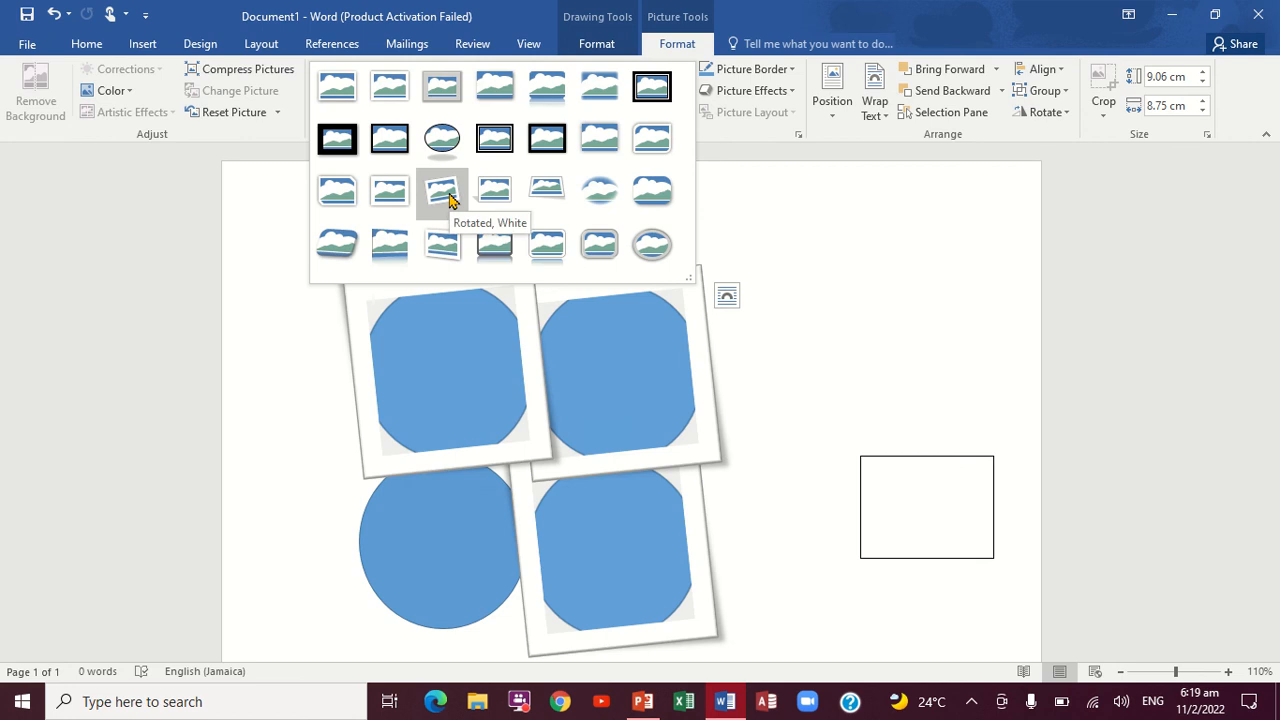
left_click(845, 331)
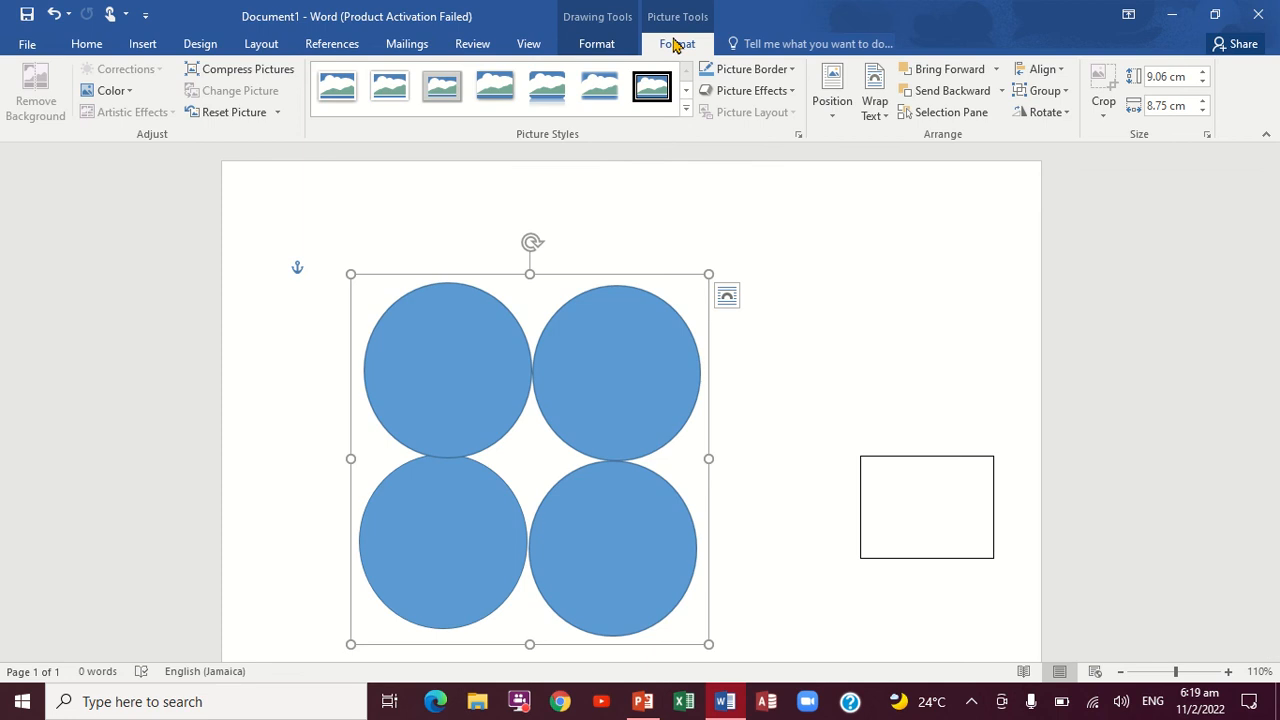
left_click(630, 43)
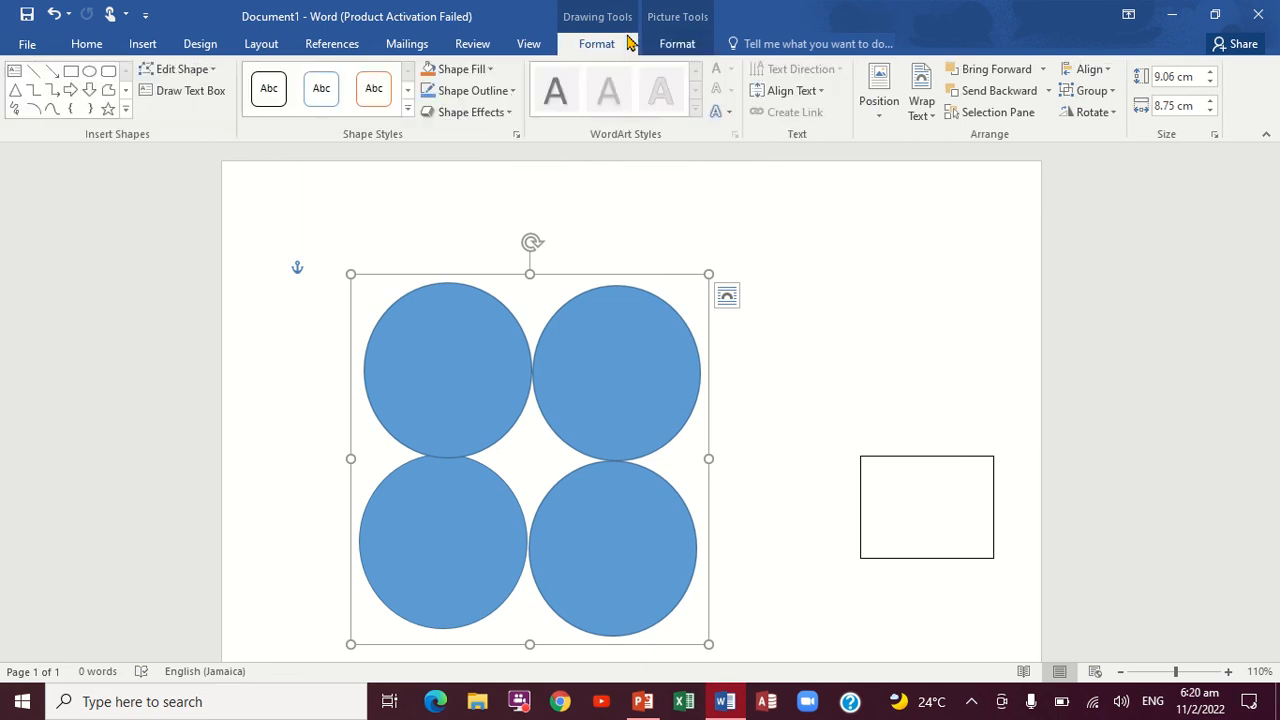
left_click(491, 70)
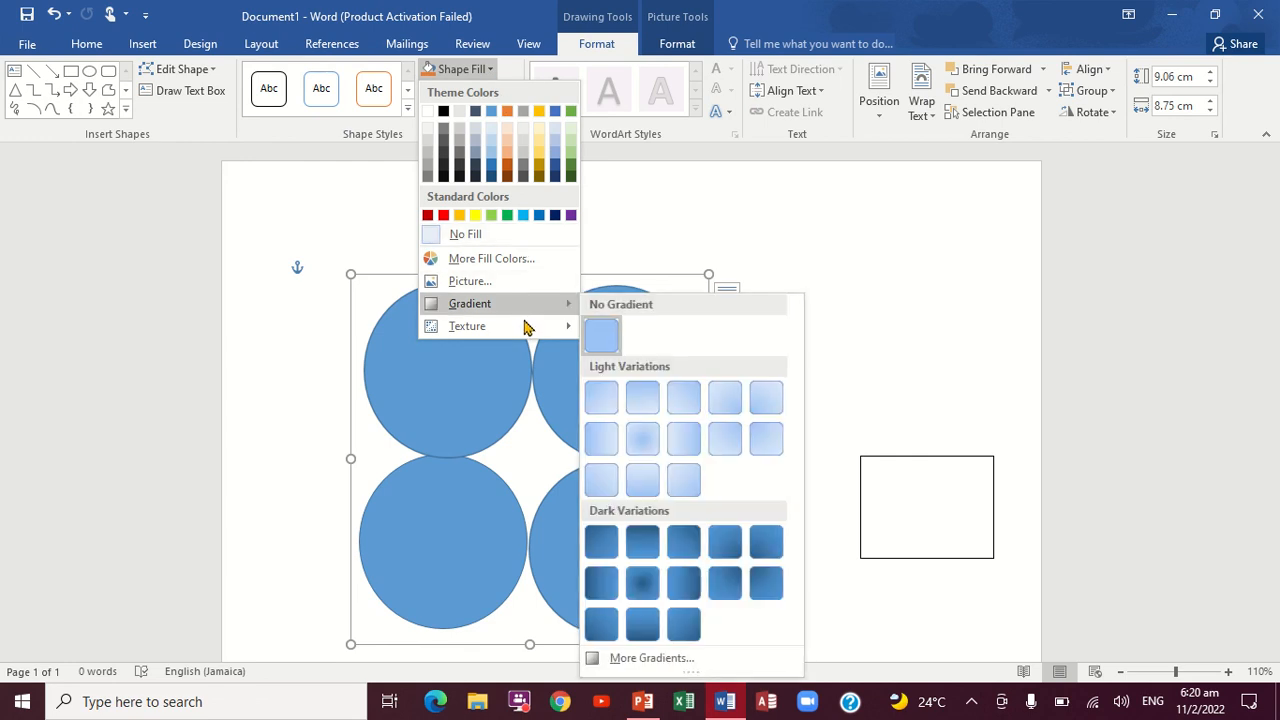
mouse_move(568, 330)
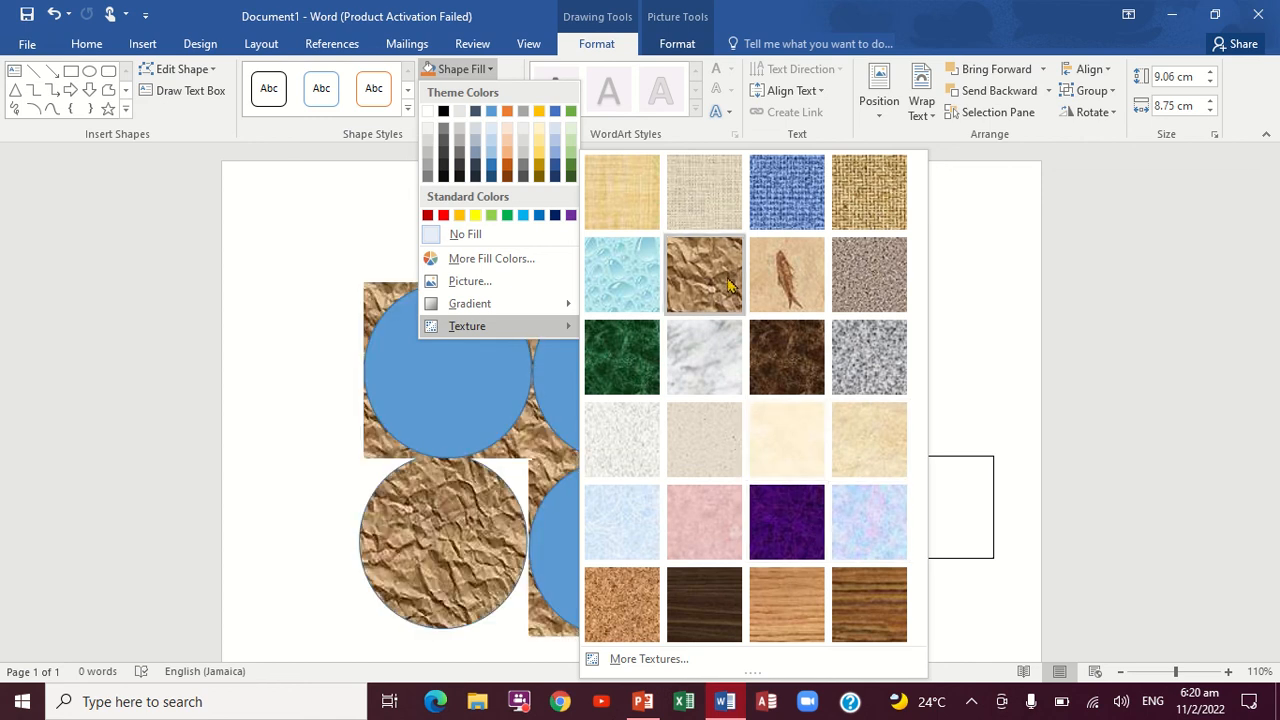
left_click(316, 180)
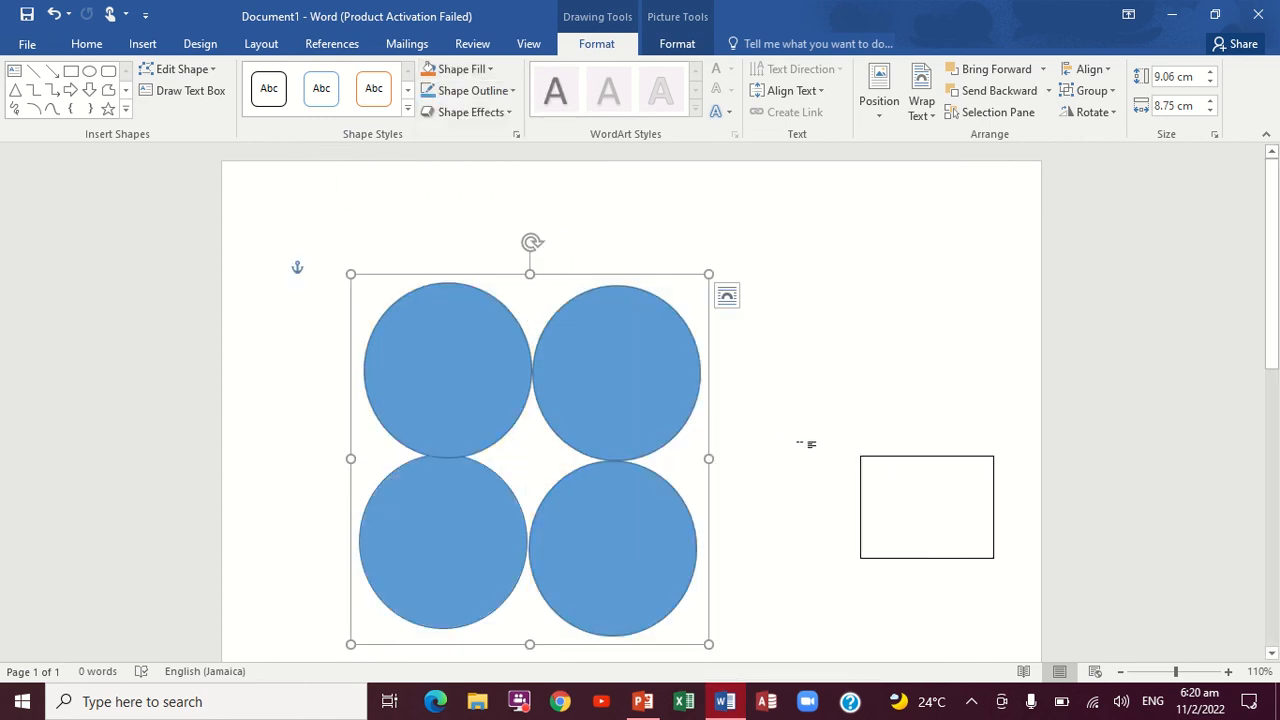
left_click(797, 379)
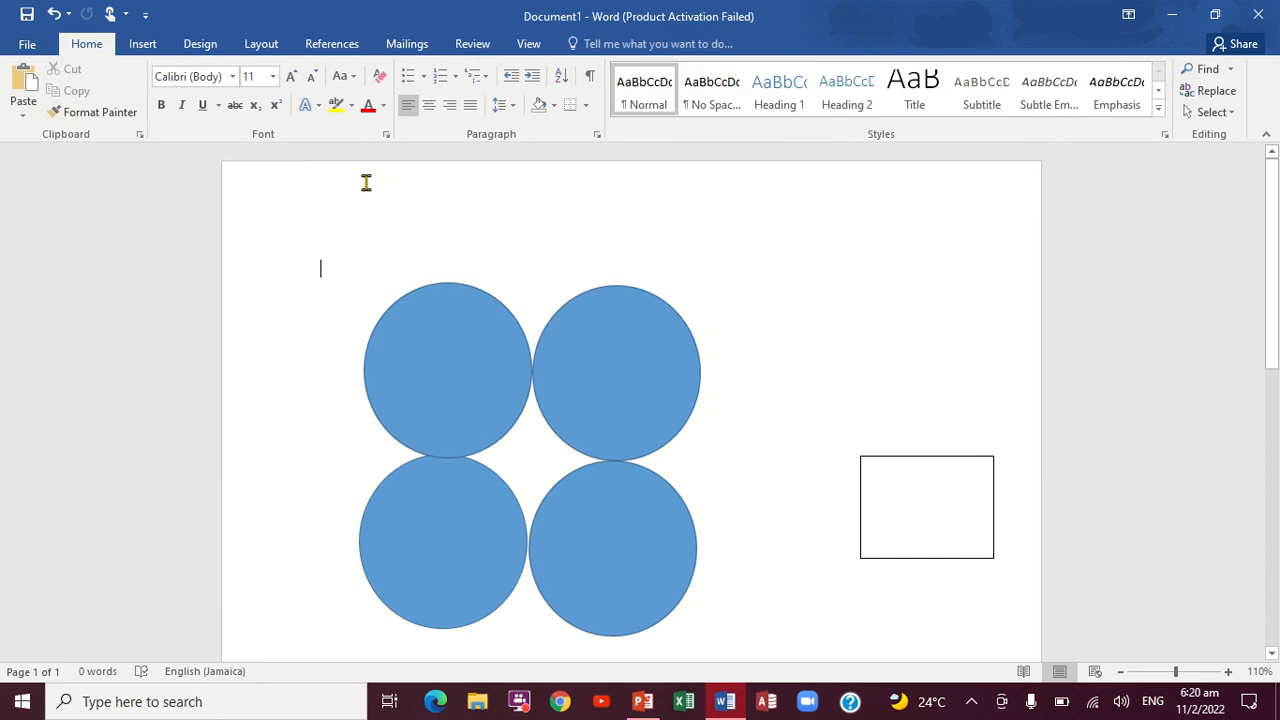
Step: Draw a smiley face shape about 4.6 cm high and 4.2 cm wide beside the group's upper-right circle
left_click(143, 44)
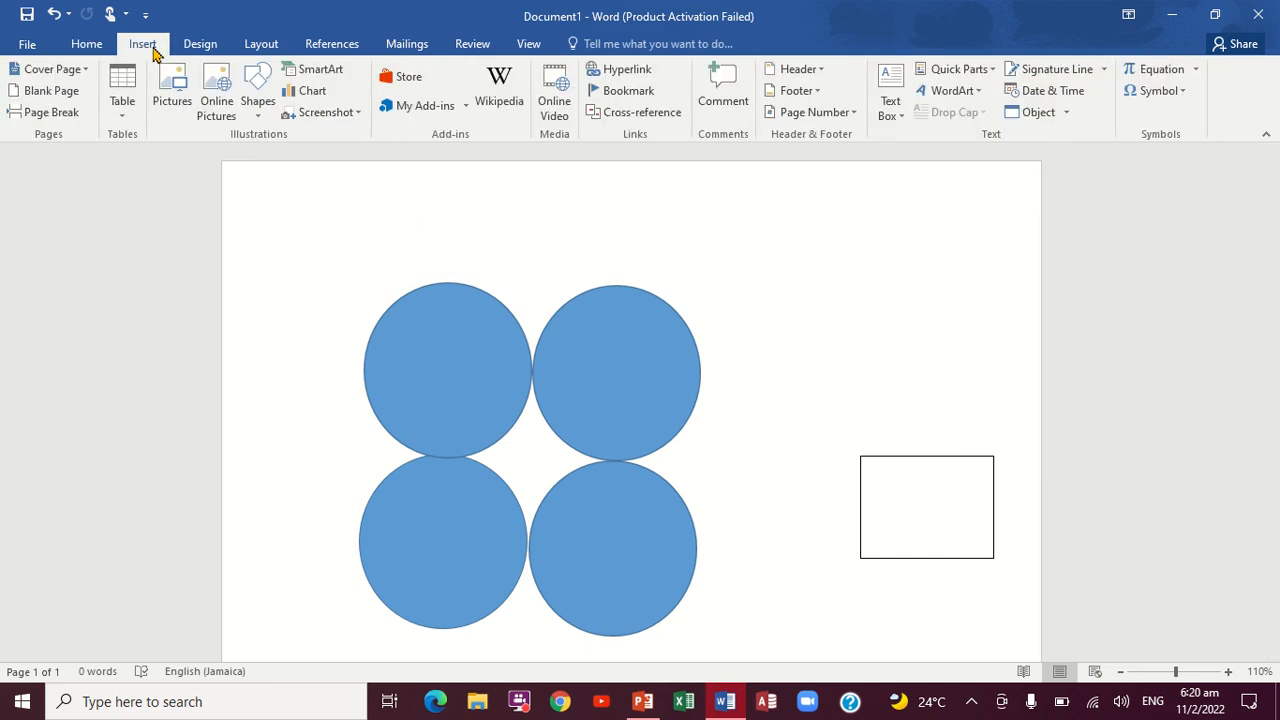
left_click(257, 118)
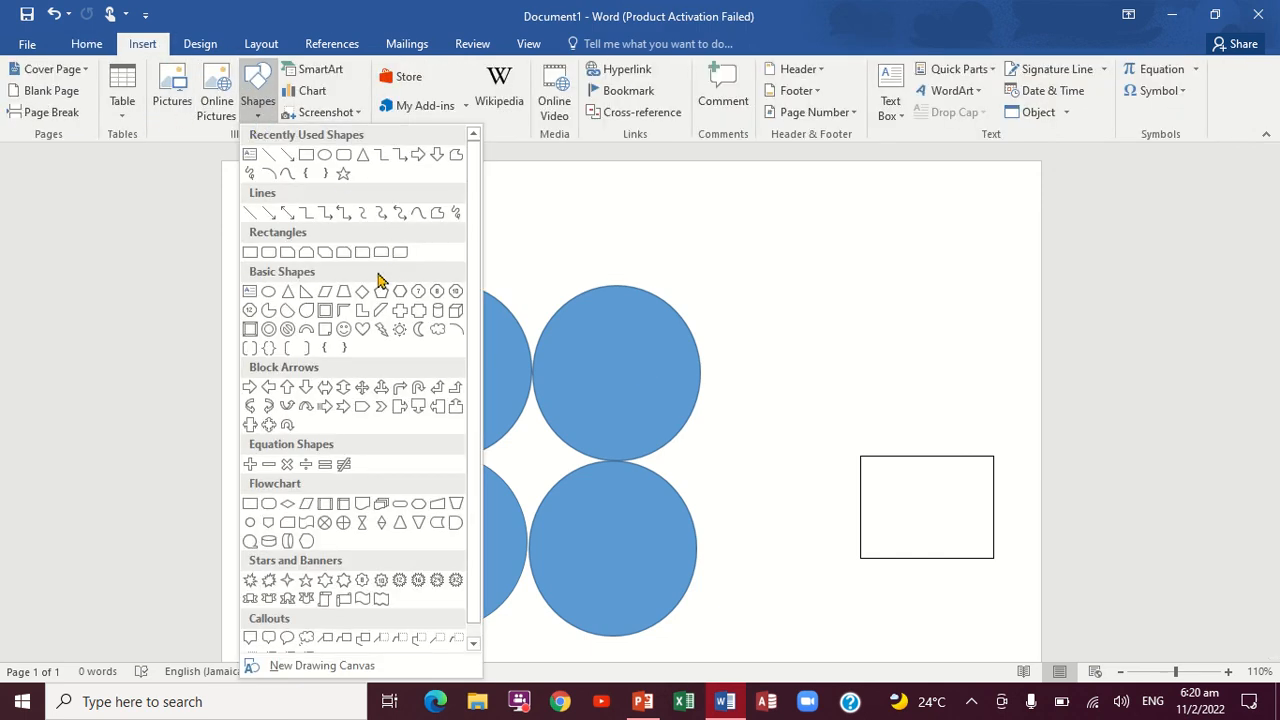
left_click(344, 329)
left_click_drag(694, 218, 857, 397)
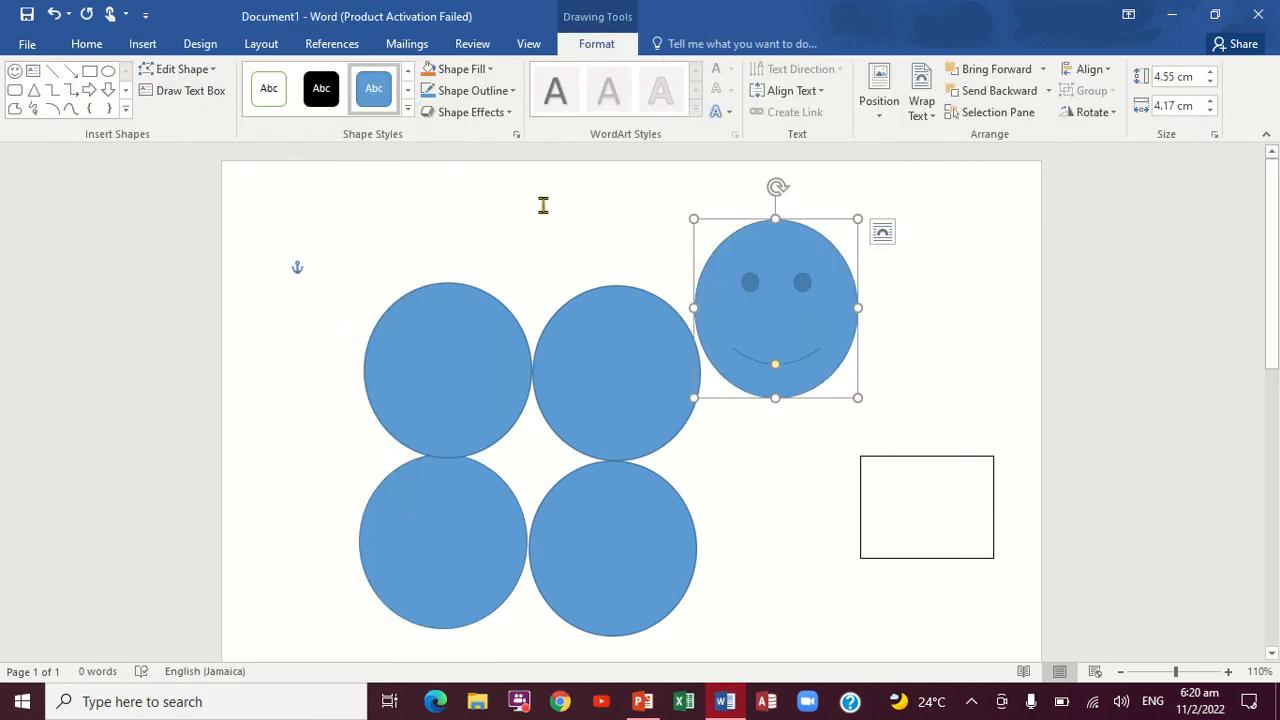